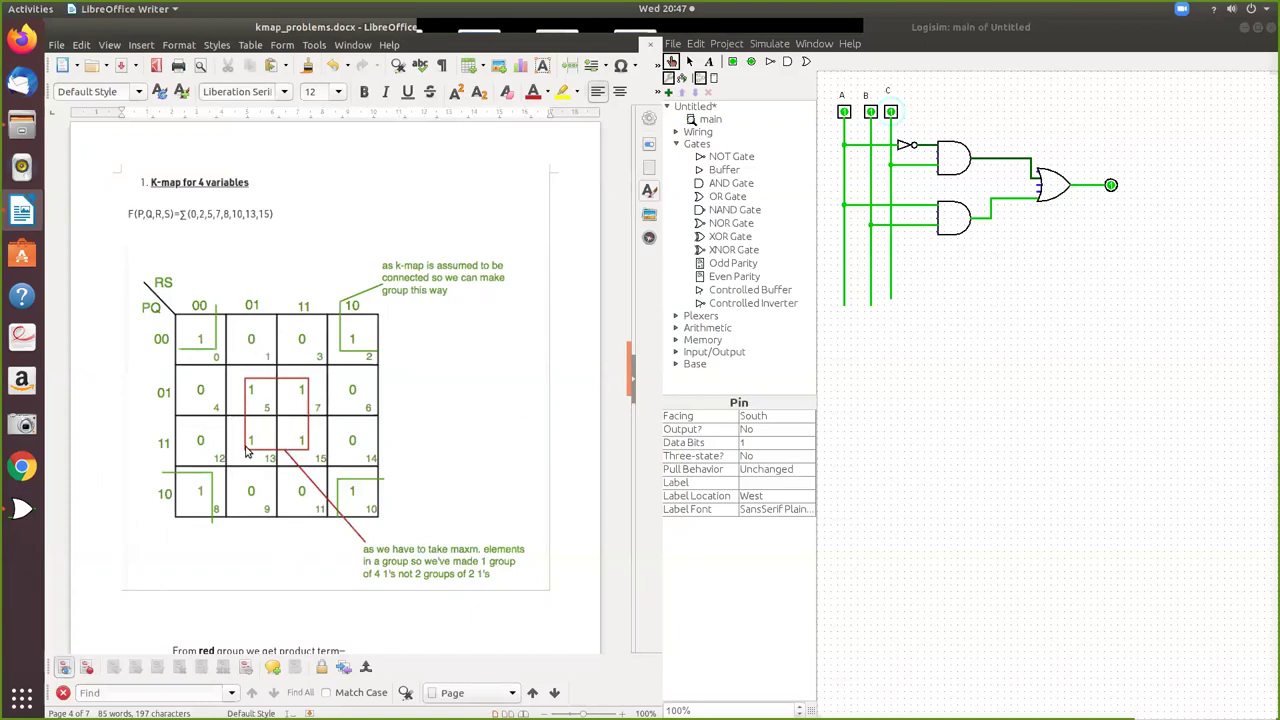
{"action": "scroll", "coordinate": [456, 466], "scroll_direction": "up", "scroll_amount": 20}
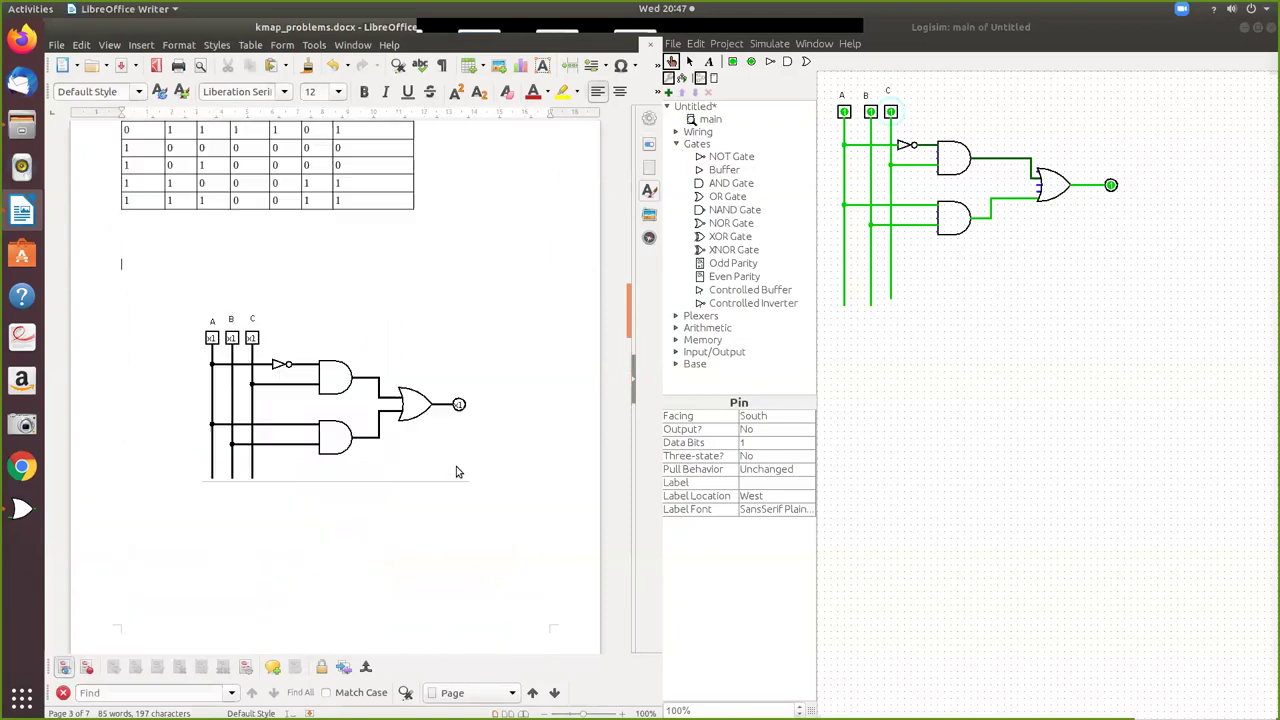
{"action": "scroll", "coordinate": [456, 470], "scroll_direction": "down", "scroll_amount": 15}
{"action": "scroll", "coordinate": [420, 475], "scroll_direction": "up", "scroll_amount": 4}
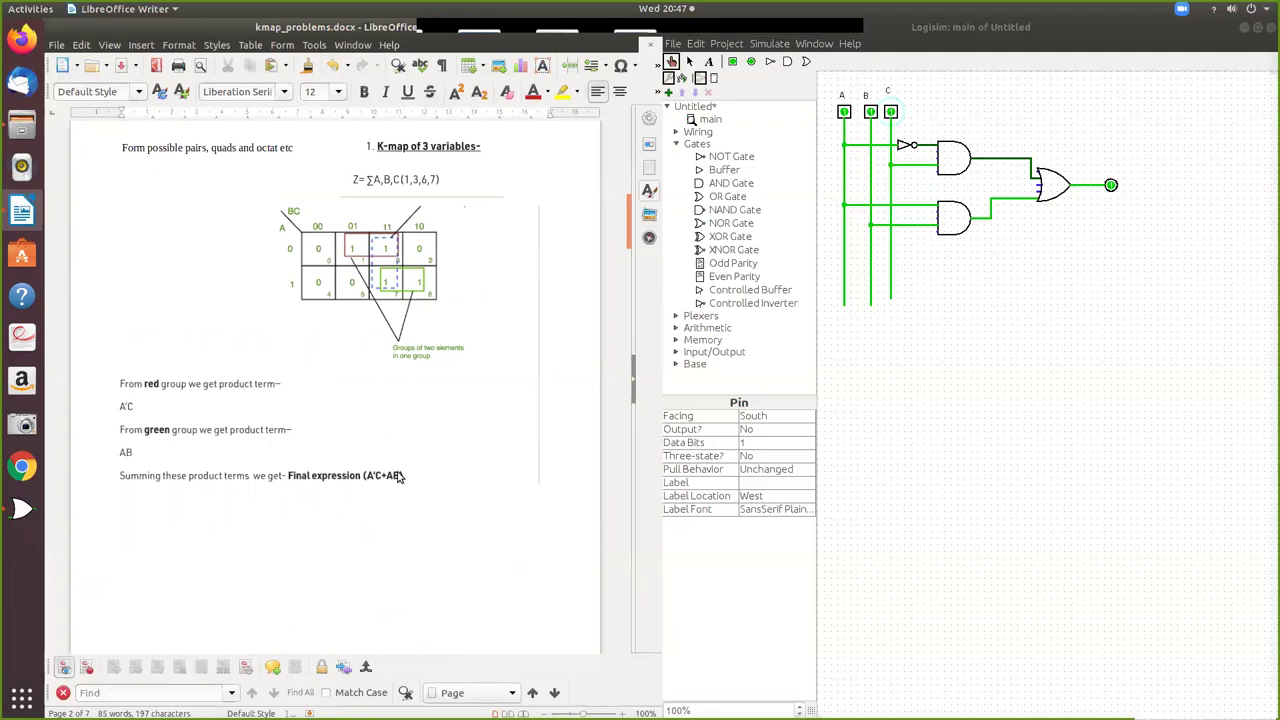
{"action": "scroll", "coordinate": [420, 543], "scroll_direction": "down", "scroll_amount": 12}
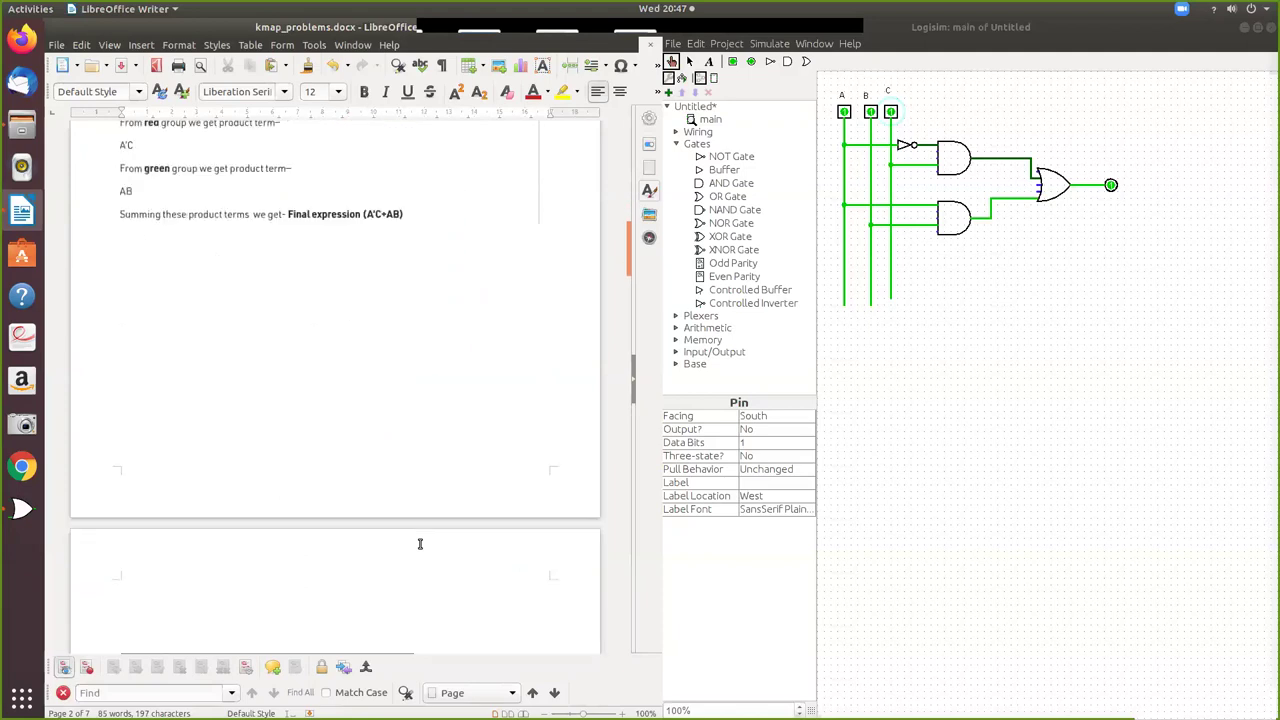
{"action": "scroll", "coordinate": [420, 543], "scroll_direction": "down", "scroll_amount": 15}
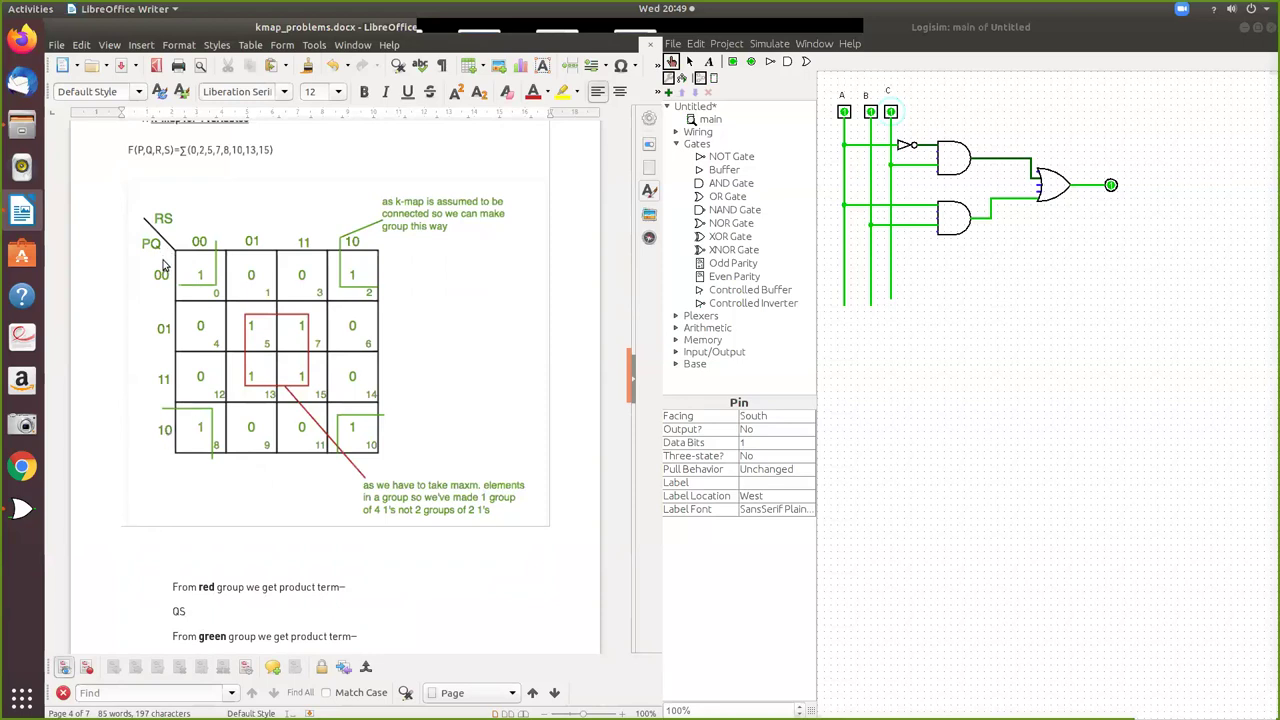
{"action": "scroll", "coordinate": [298, 570], "scroll_direction": "down", "scroll_amount": 1}
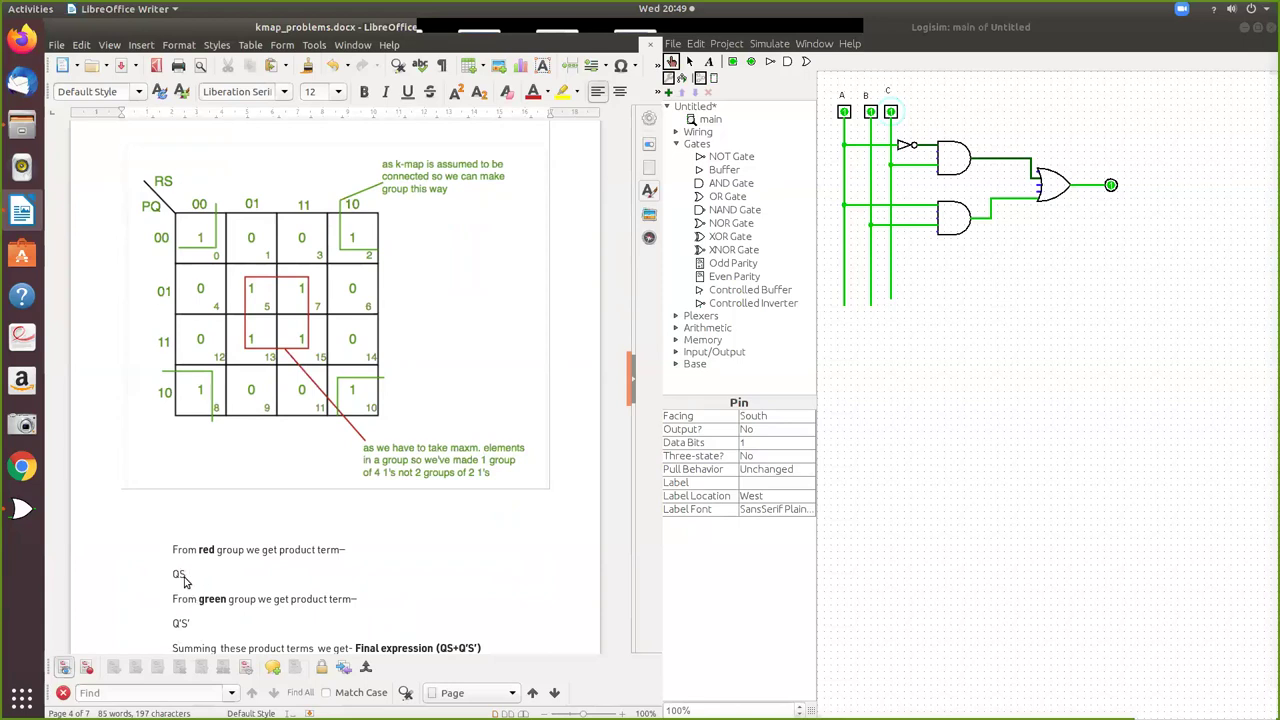
{"action": "scroll", "coordinate": [480, 550], "scroll_direction": "down", "scroll_amount": 1}
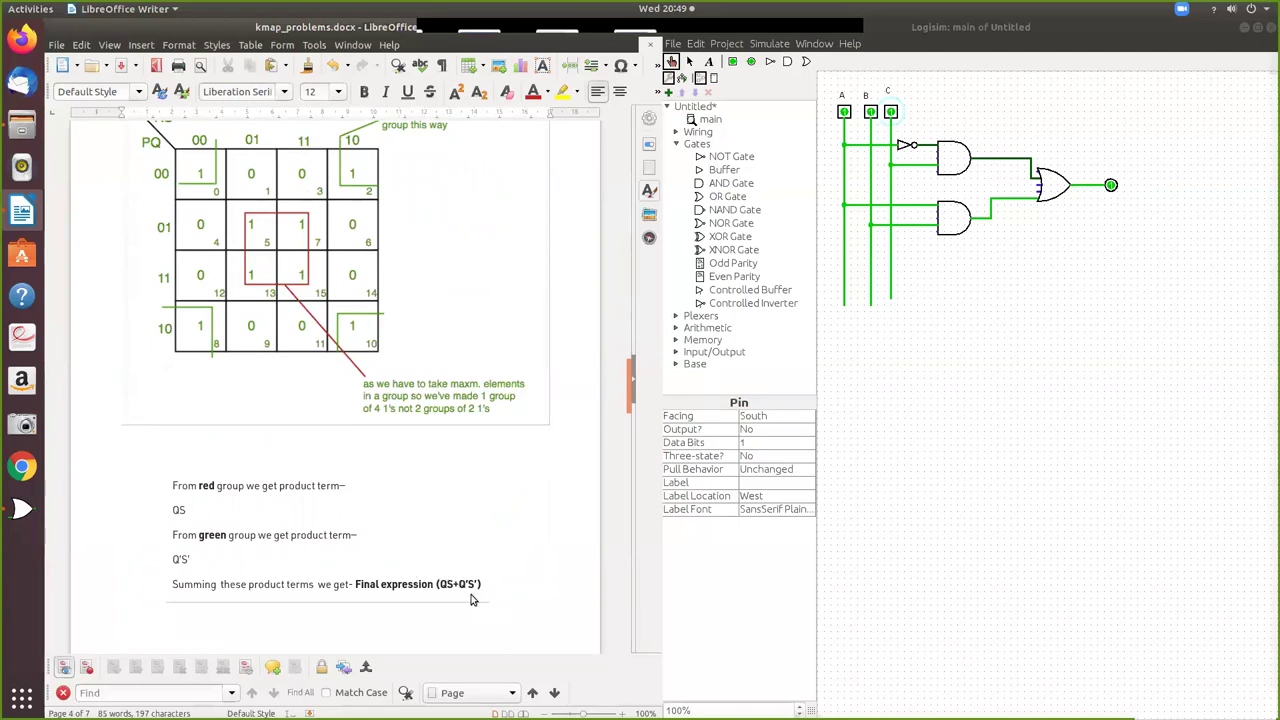
{"action": "scroll", "coordinate": [458, 607], "scroll_direction": "down", "scroll_amount": 1}
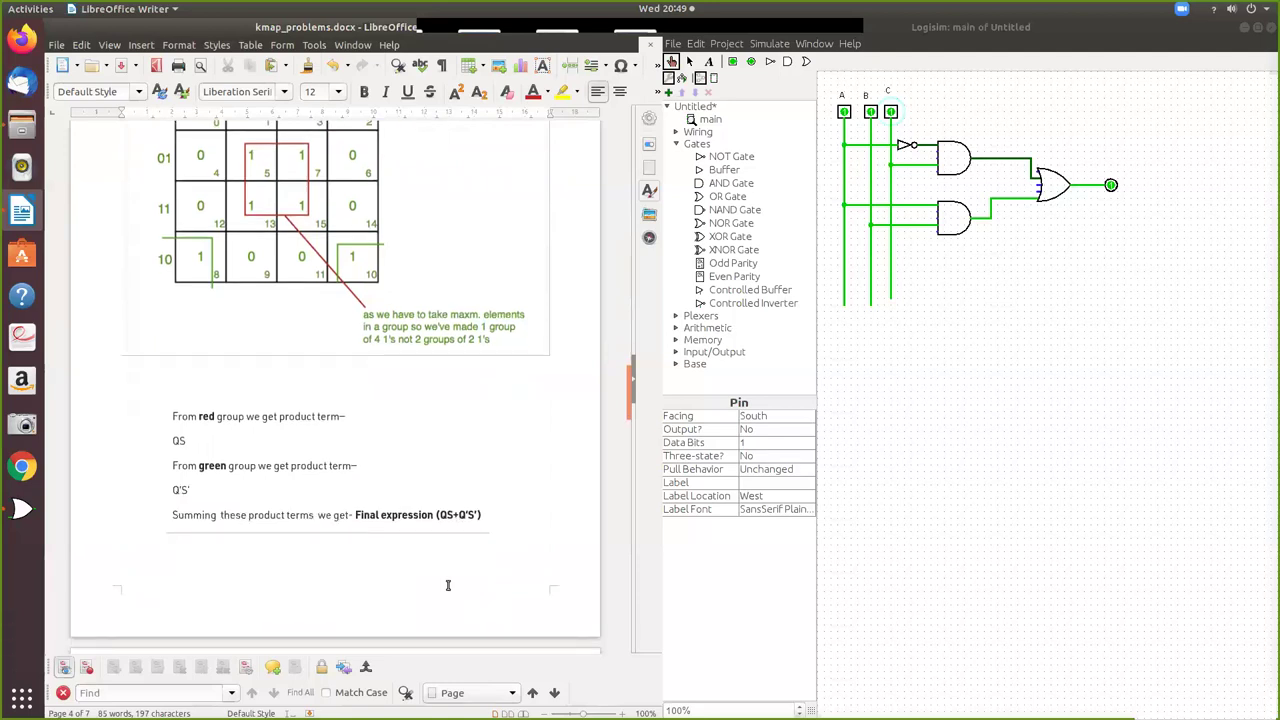
{"action": "scroll", "coordinate": [458, 556], "scroll_direction": "down", "scroll_amount": 5}
{"action": "scroll", "coordinate": [414, 456], "scroll_direction": "up", "scroll_amount": 3}
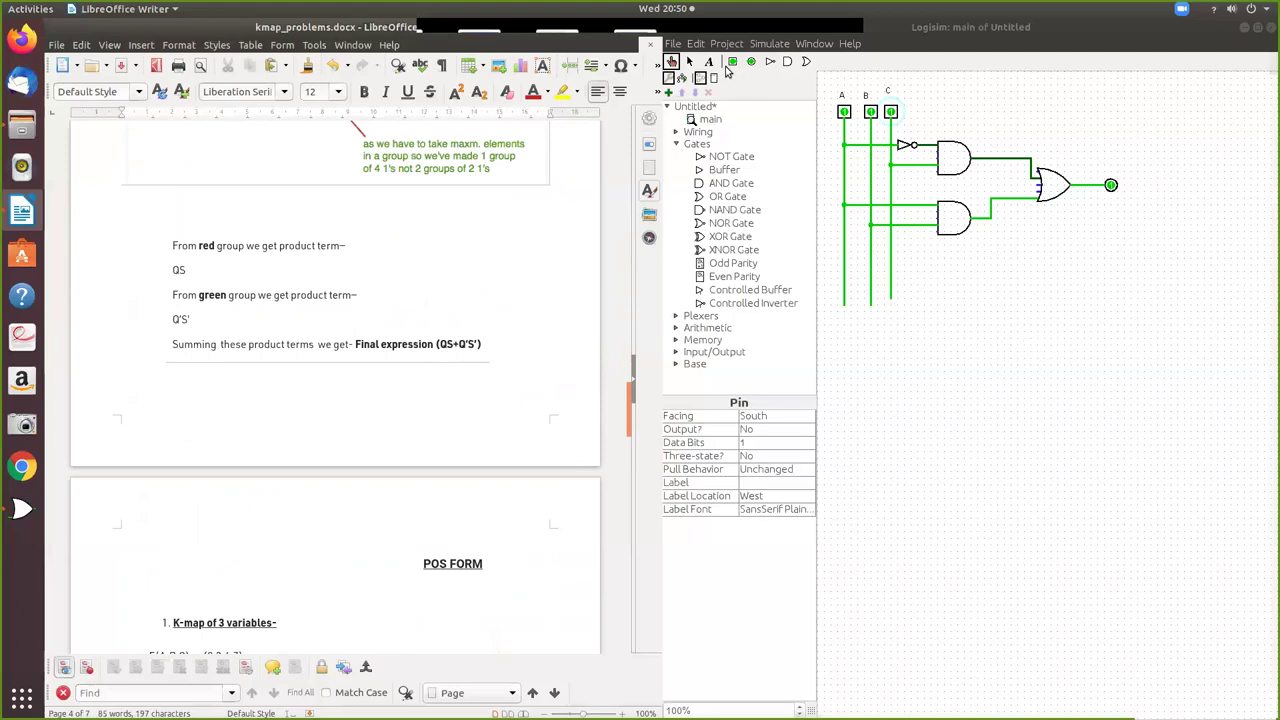
Place two input pins side by side on the canvas below the existing A, B, C circuit.
{"action": "left_click", "coordinate": [735, 66]}
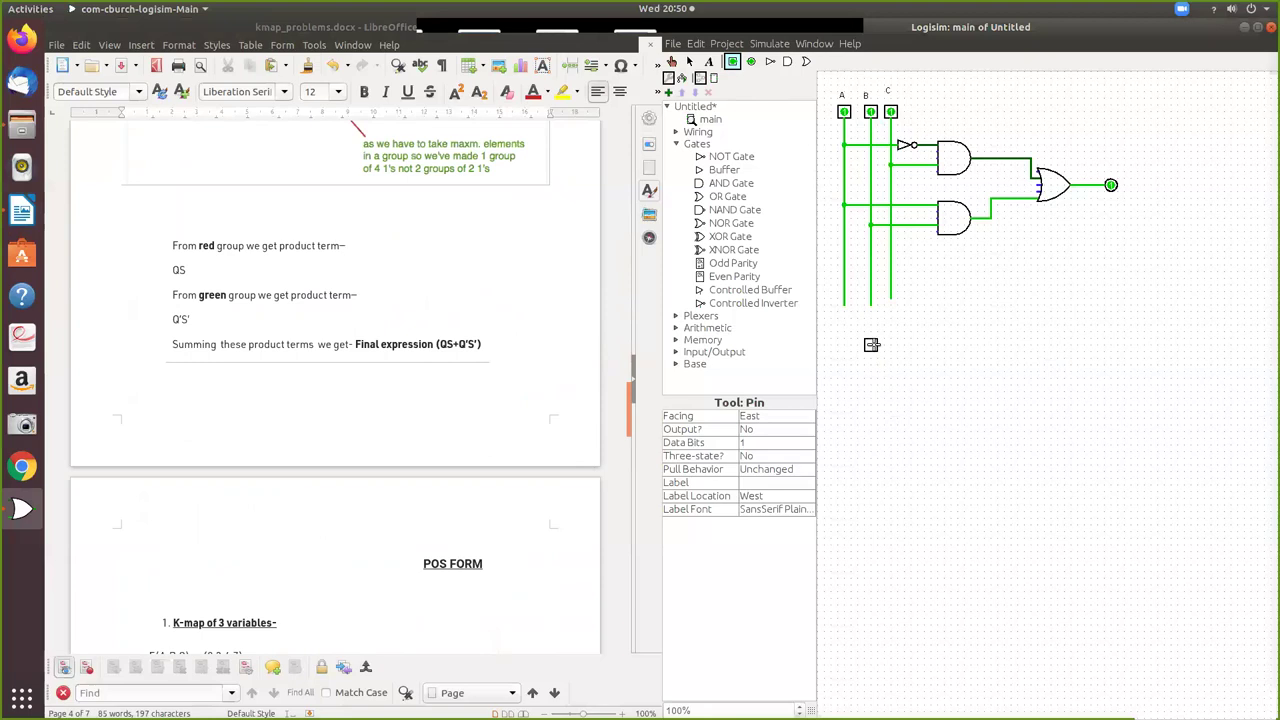
{"action": "left_click", "coordinate": [871, 345]}
{"action": "left_click", "coordinate": [732, 63]}
{"action": "left_click", "coordinate": [911, 345]}
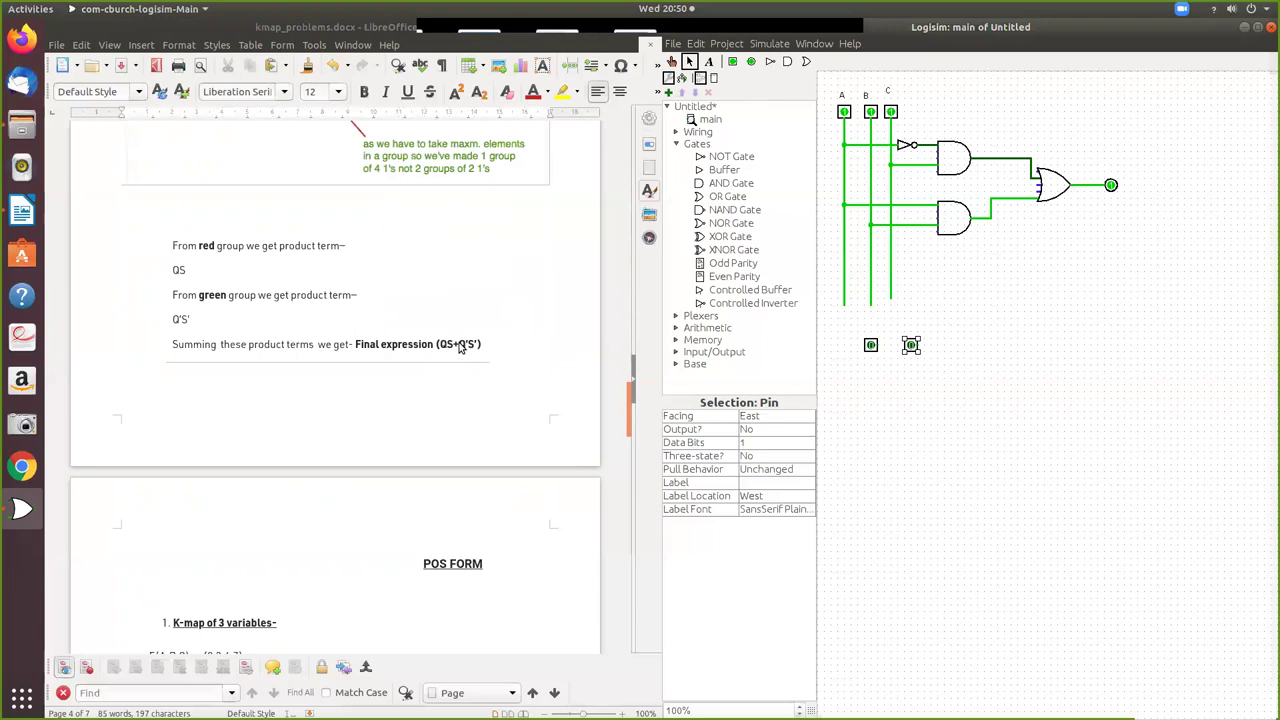
{"action": "scroll", "coordinate": [293, 293], "scroll_direction": "up", "scroll_amount": 6}
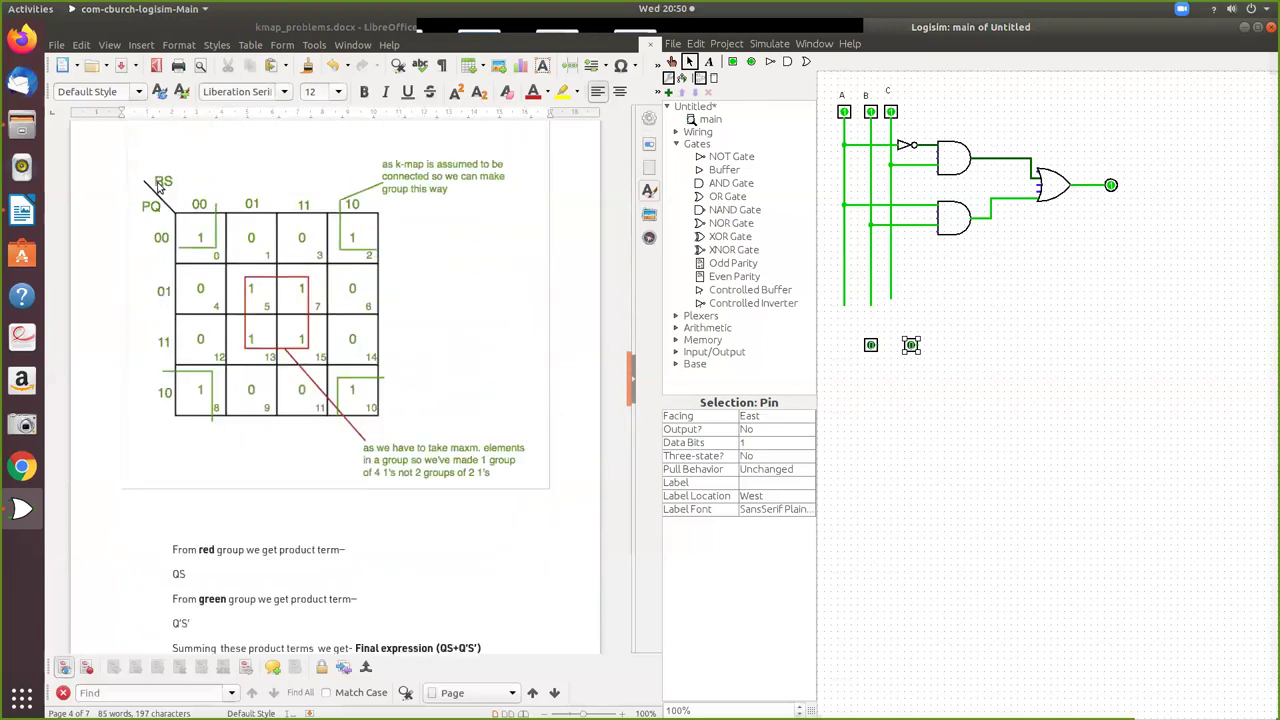
{"action": "scroll", "coordinate": [399, 544], "scroll_direction": "down", "scroll_amount": 3}
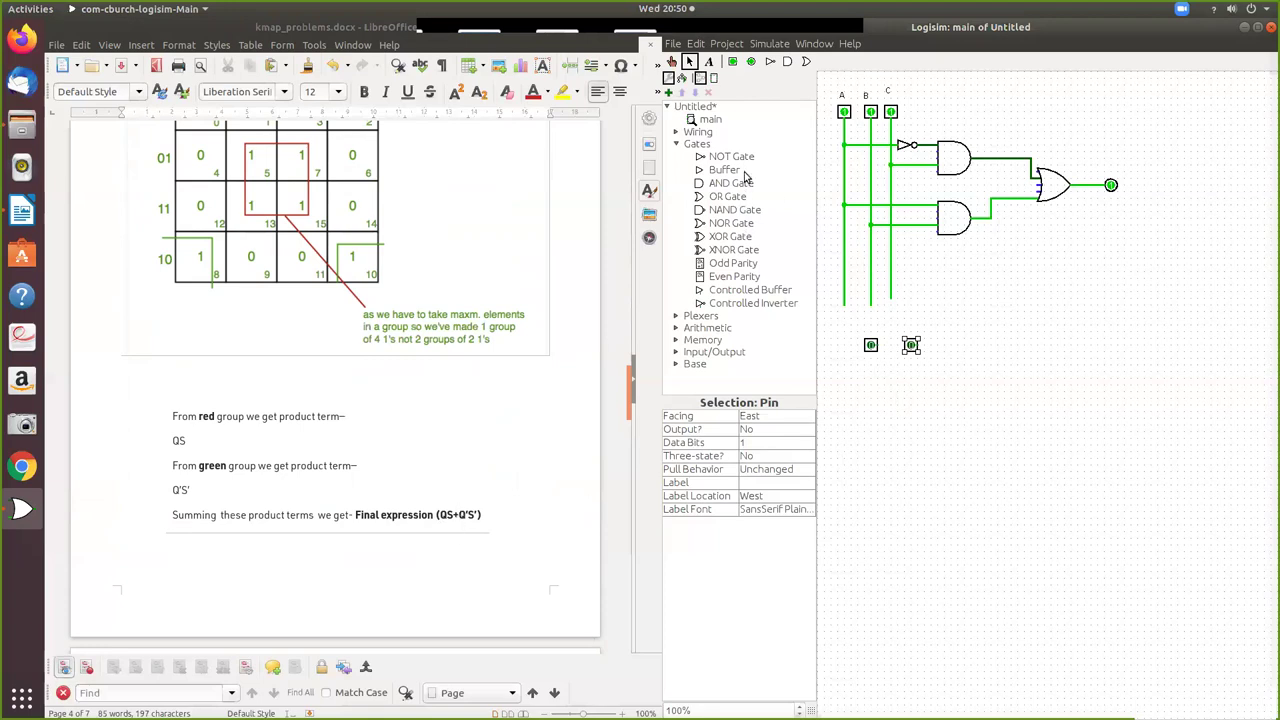
Place two stacked AND gates below the pins and an OR gate to their right.
{"action": "left_click", "coordinate": [742, 184]}
{"action": "left_click", "coordinate": [993, 392]}
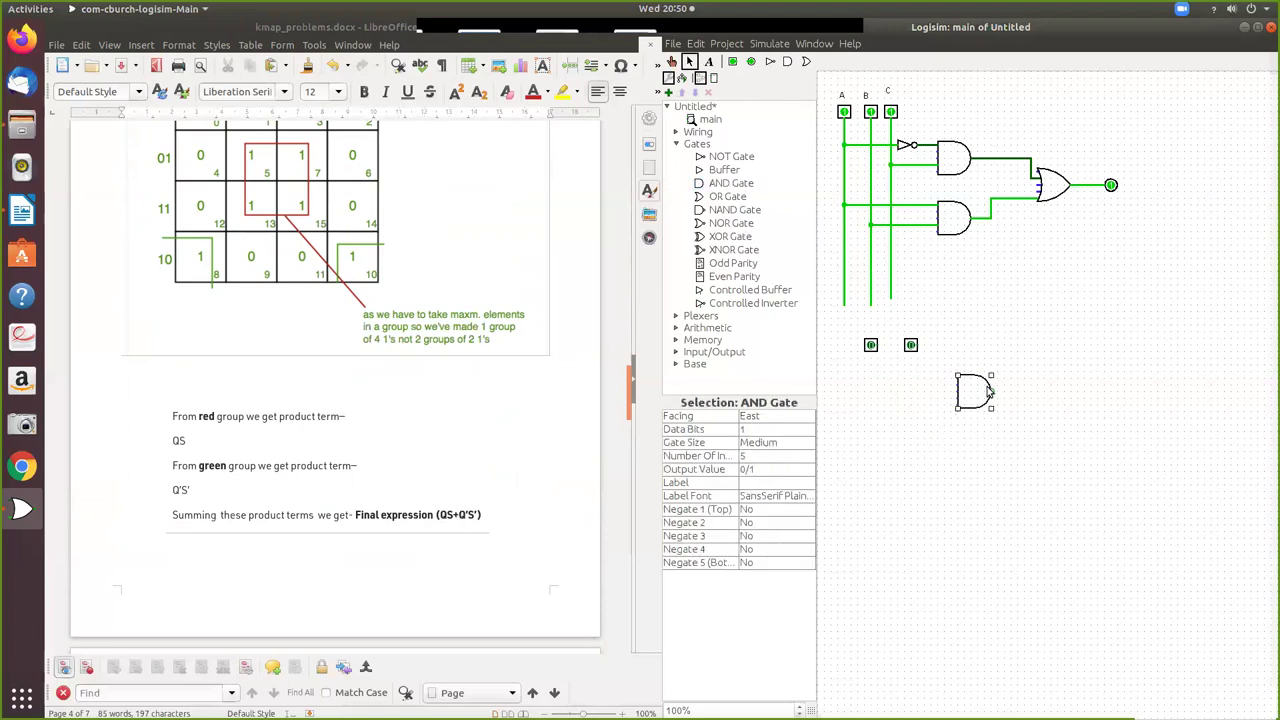
{"action": "left_click", "coordinate": [740, 187]}
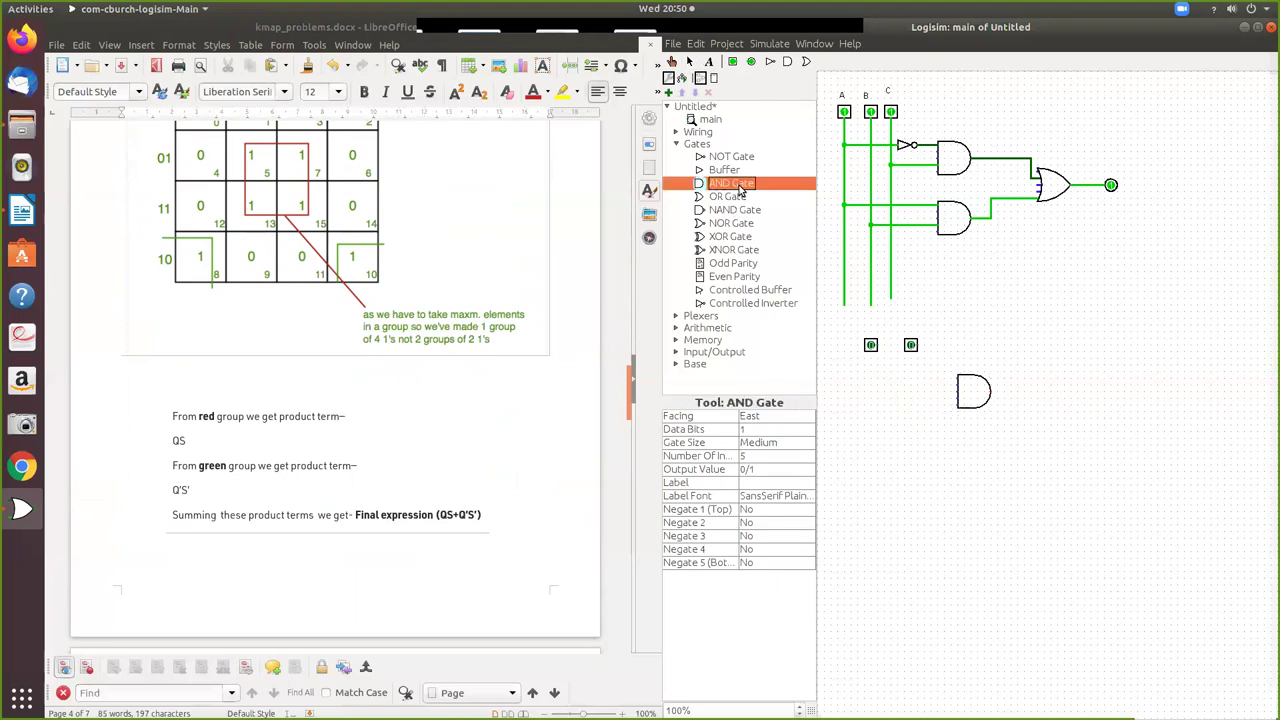
{"action": "left_click", "coordinate": [993, 443]}
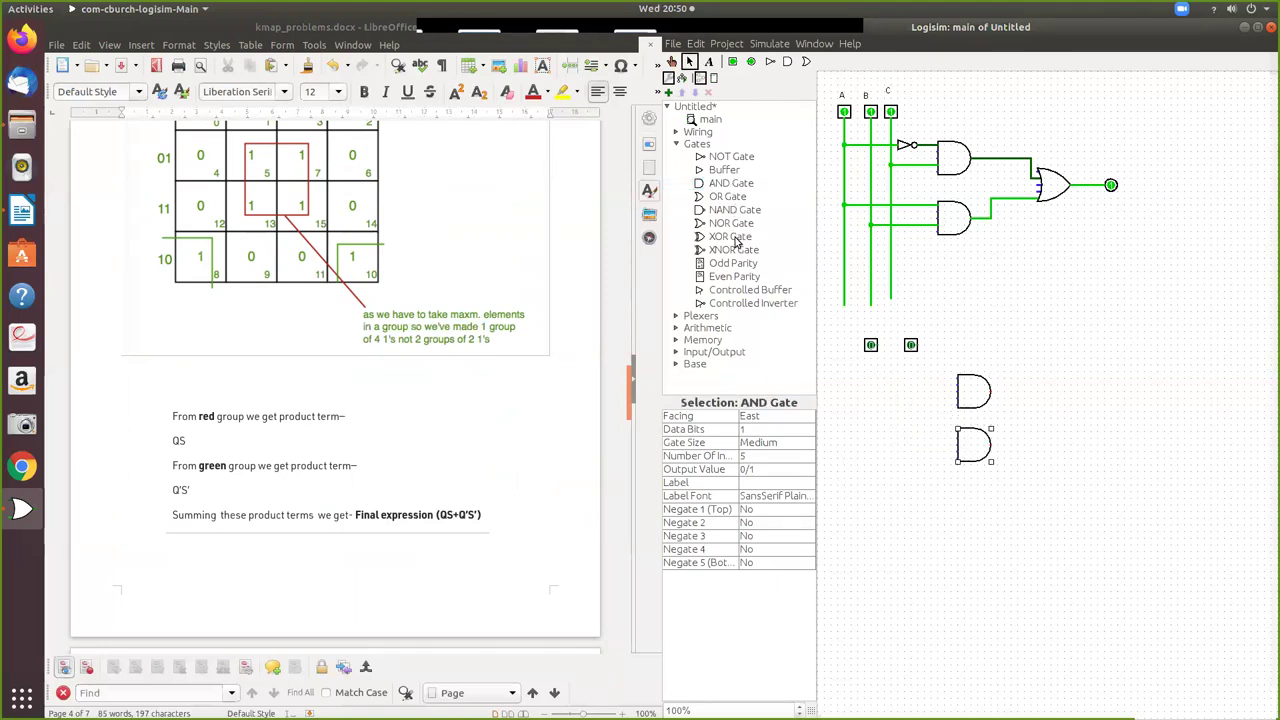
{"action": "left_click", "coordinate": [755, 199]}
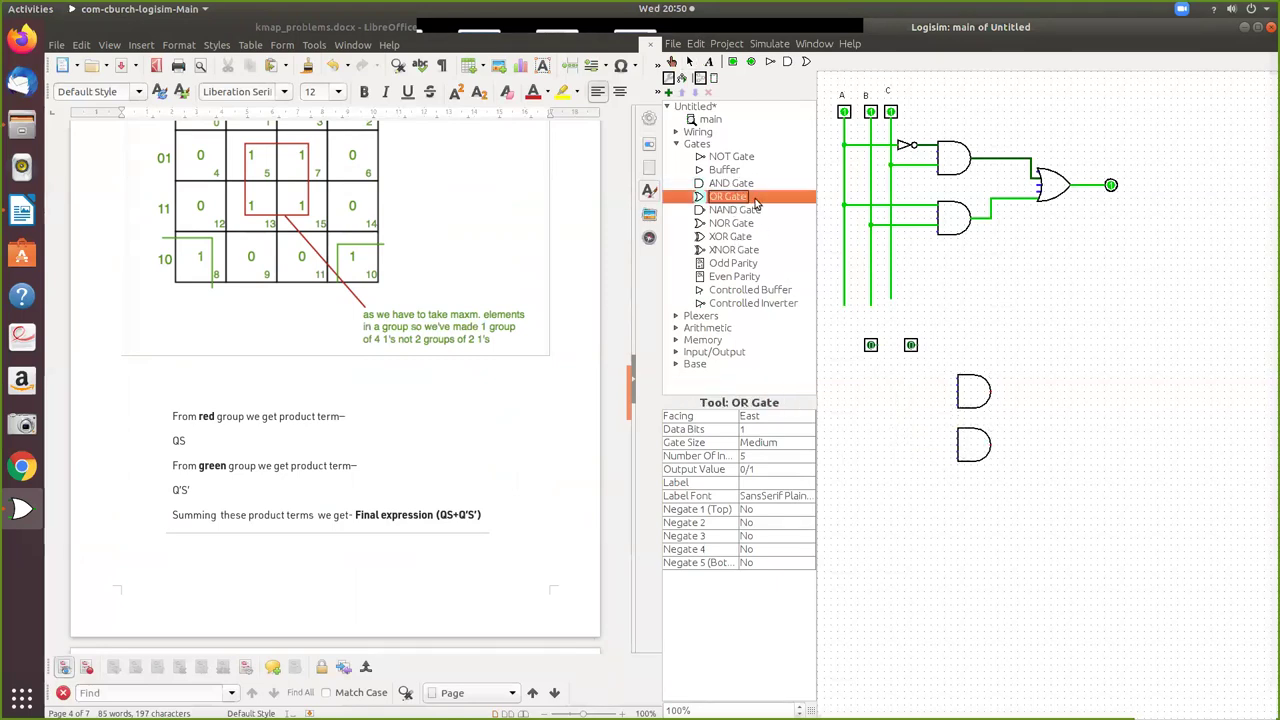
{"action": "left_click", "coordinate": [1056, 419]}
Wire both AND gate outputs into the OR gate's inputs and extend its output wire.
{"action": "left_click_drag", "start_coordinate": [1056, 419], "coordinate": [1085, 418]}
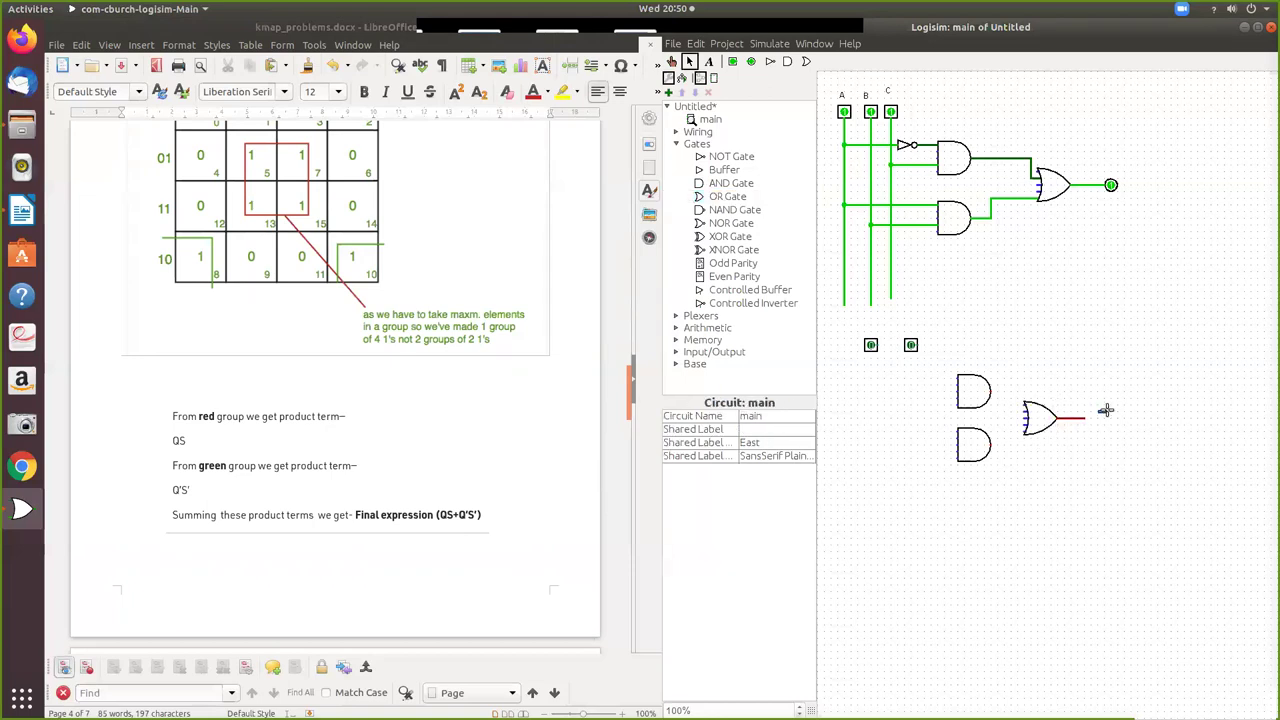
{"action": "mouse_move", "coordinate": [991, 391]}
{"action": "left_mouse_down"}
{"action": "mouse_move", "coordinate": [1012, 393]}
{"action": "mouse_move", "coordinate": [1012, 408]}
{"action": "left_mouse_up"}
{"action": "left_click_drag", "start_coordinate": [990, 446], "coordinate": [1008, 435]}
{"action": "key", "text": "ctrl+z"}
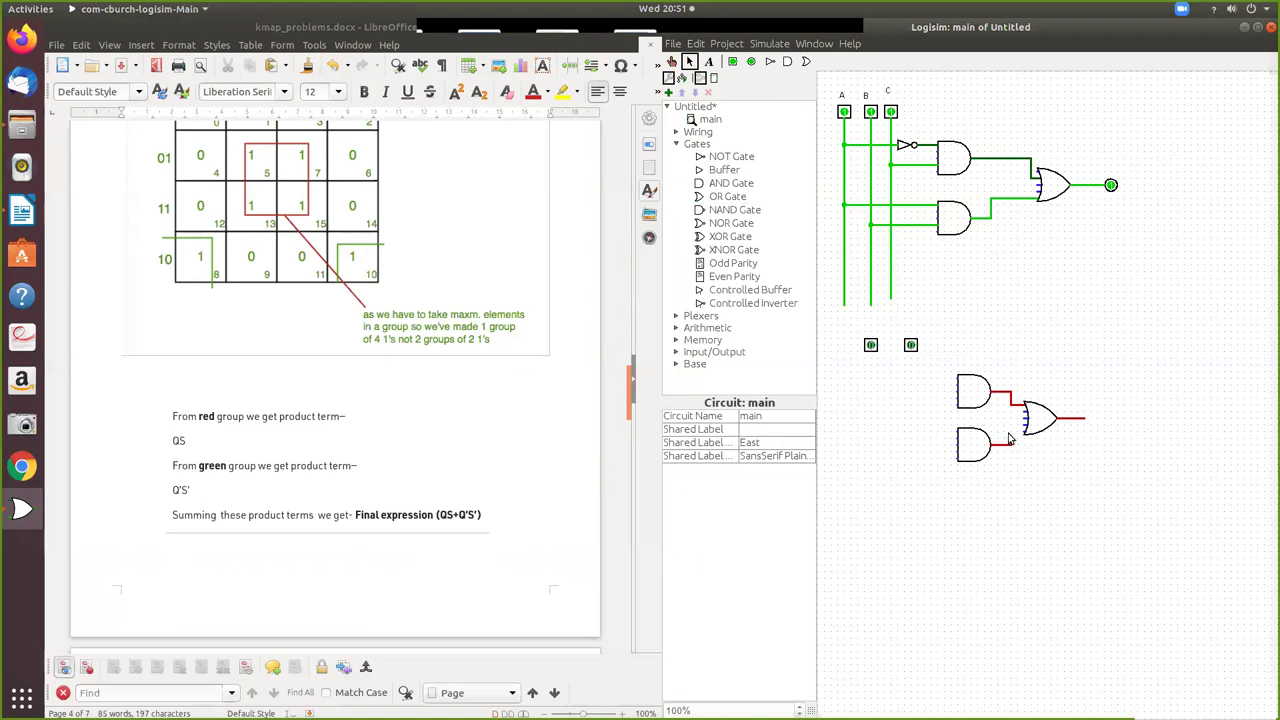
{"action": "left_click_drag", "start_coordinate": [1010, 434], "coordinate": [1027, 432]}
Add an output pin at the OR gate's output and make the left input pin face south.
{"action": "left_click", "coordinate": [752, 62]}
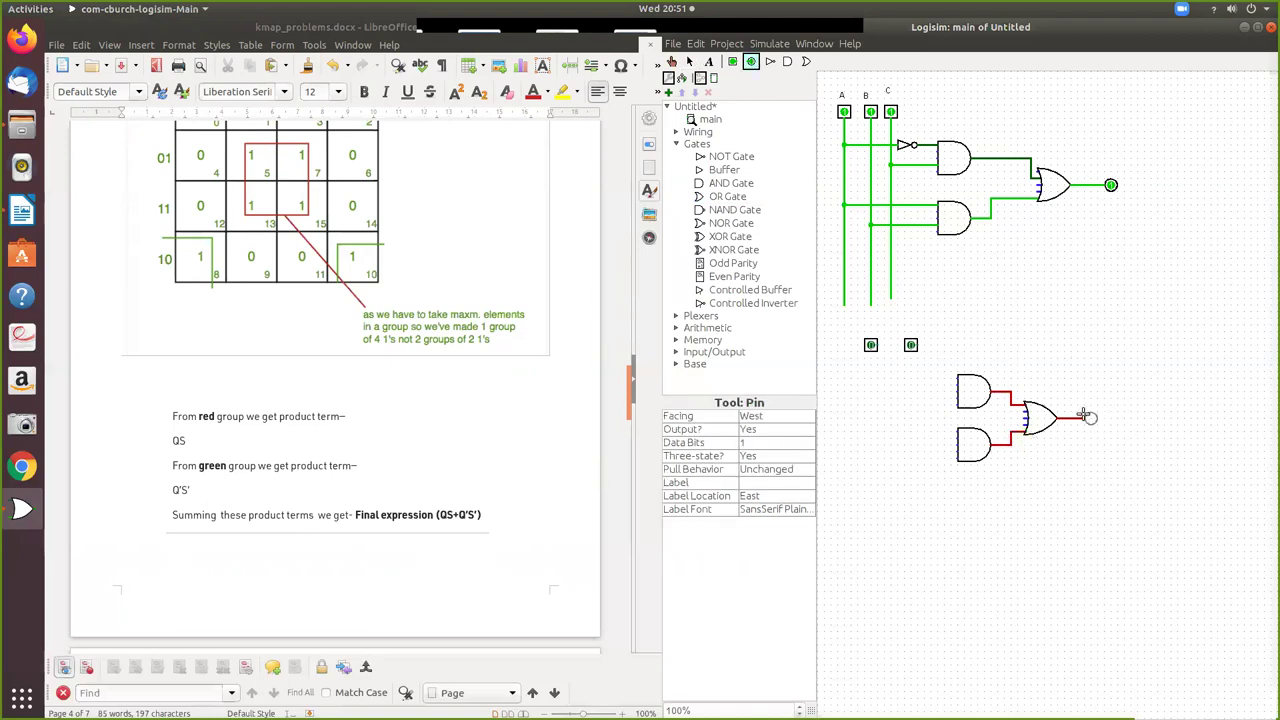
{"action": "left_click", "coordinate": [1087, 417]}
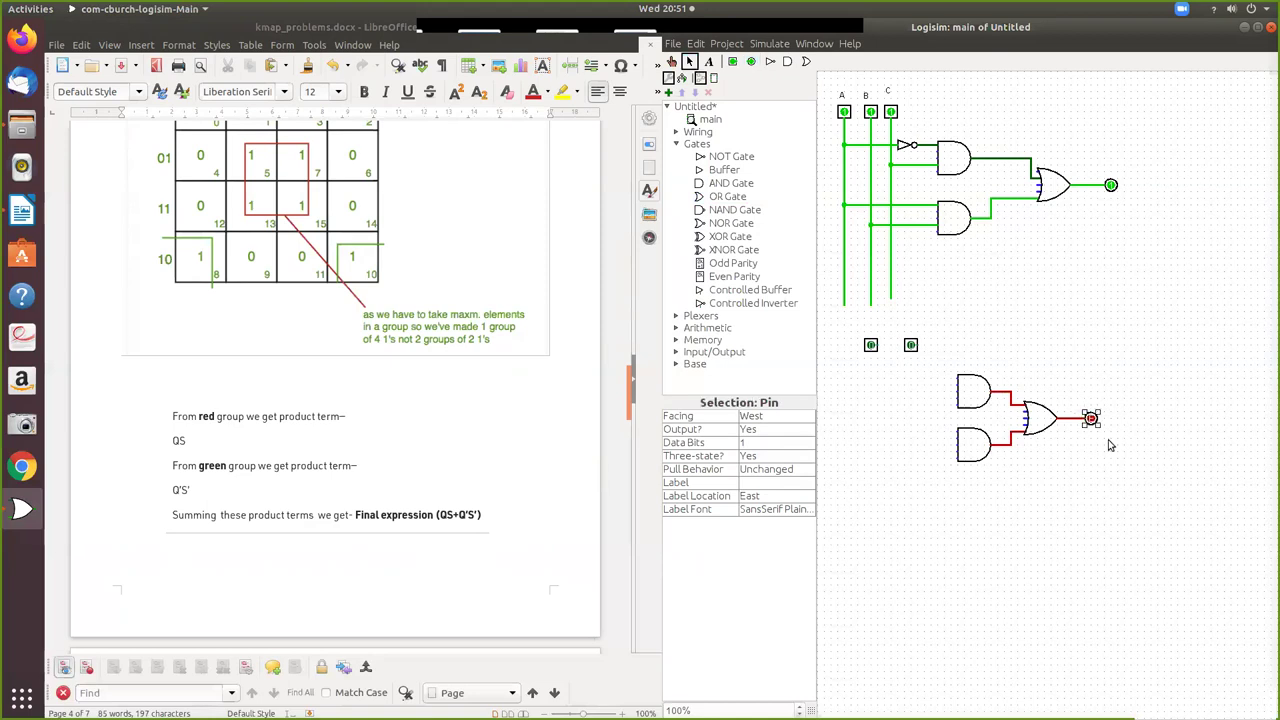
{"action": "left_click", "coordinate": [871, 352]}
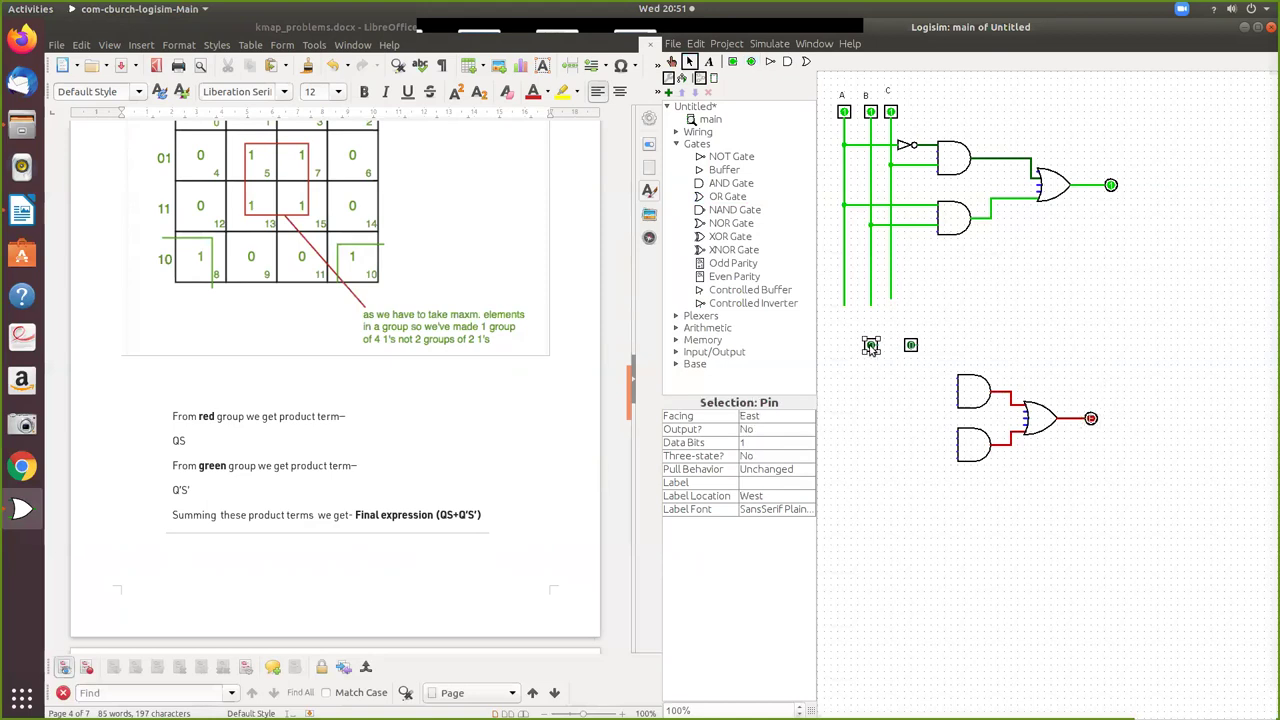
{"action": "left_click", "coordinate": [800, 422]}
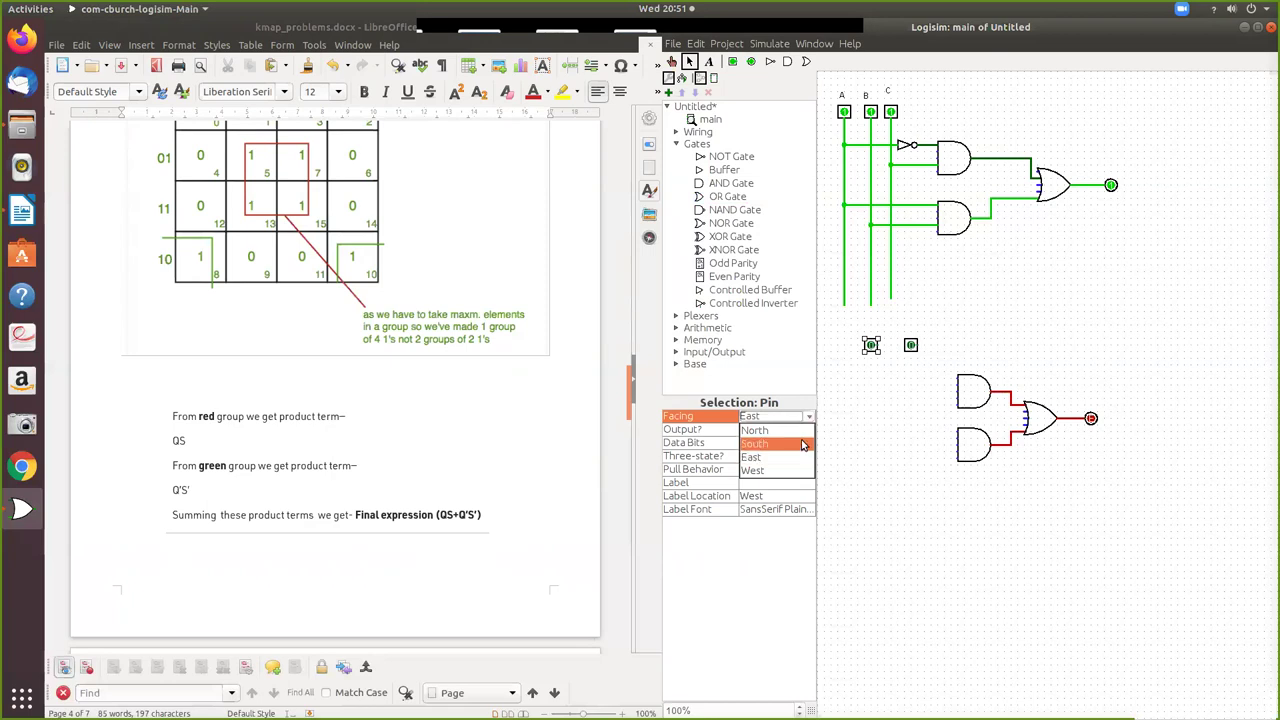
{"action": "left_click", "coordinate": [803, 447]}
{"action": "left_click", "coordinate": [912, 349]}
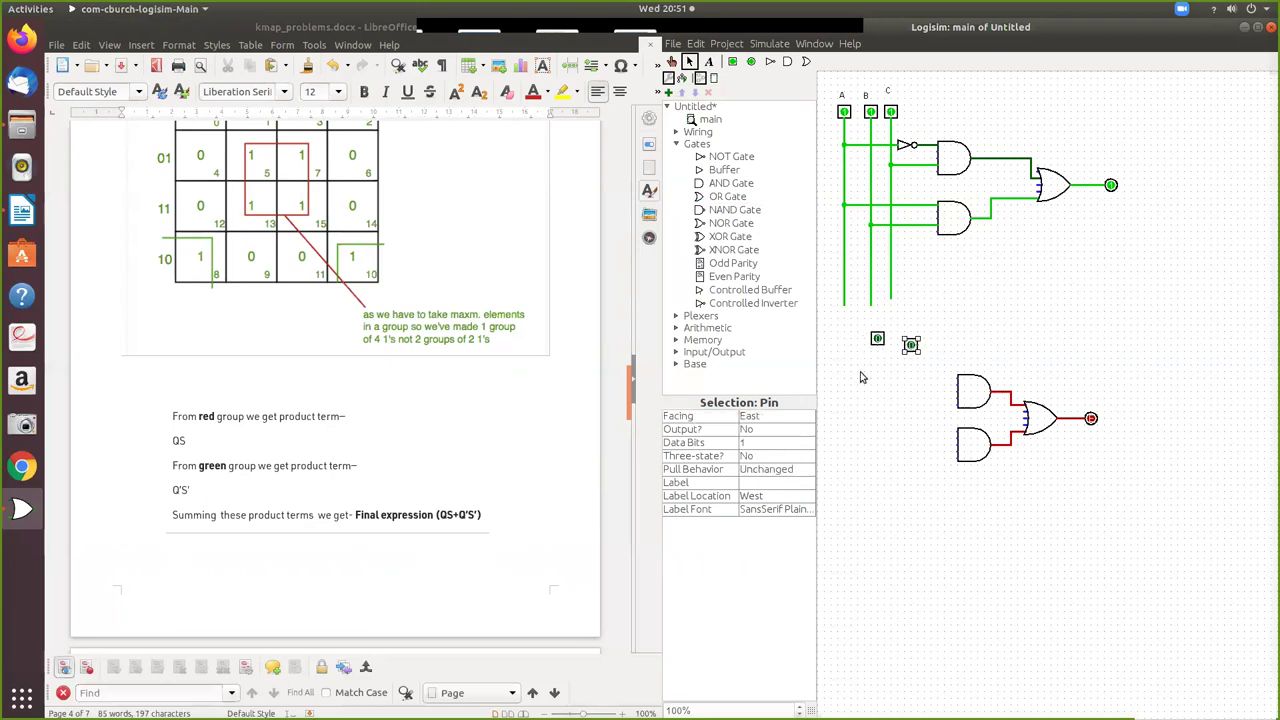
Turn the right input pin to face south and run vertical wires down from both pins.
{"action": "left_click", "coordinate": [796, 420]}
{"action": "left_click", "coordinate": [790, 444]}
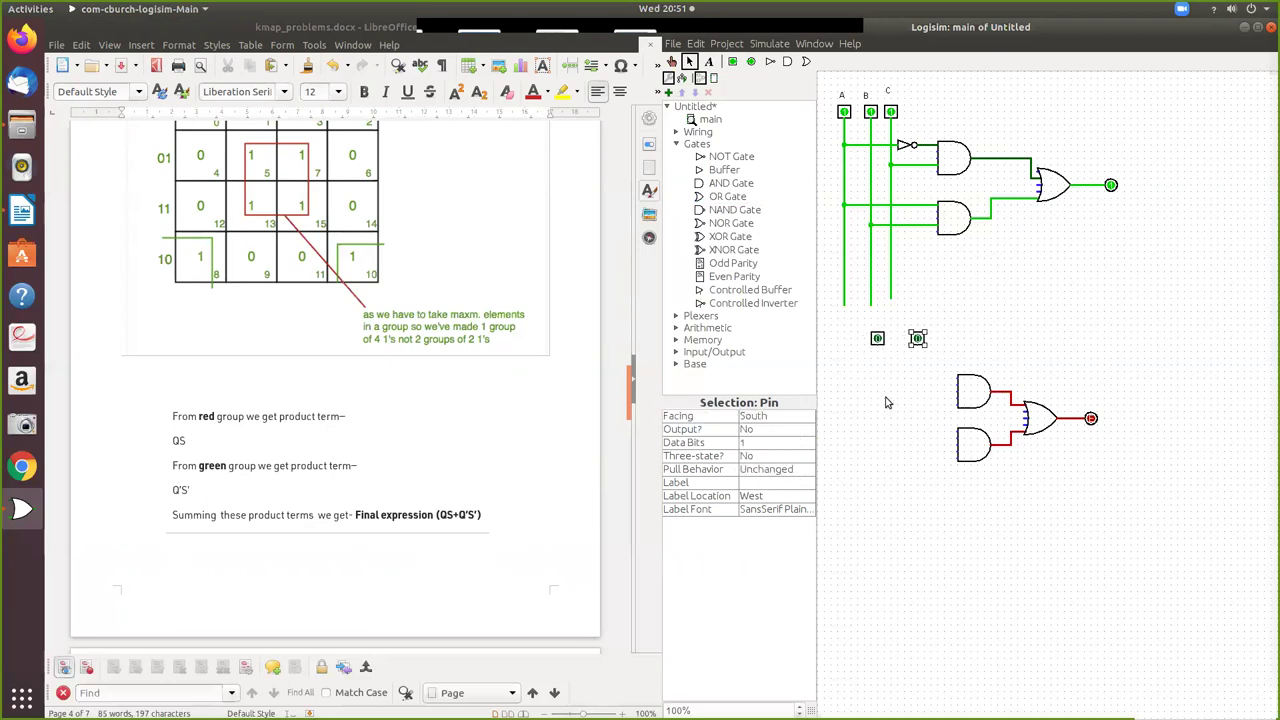
{"action": "left_click_drag", "start_coordinate": [917, 345], "coordinate": [917, 497]}
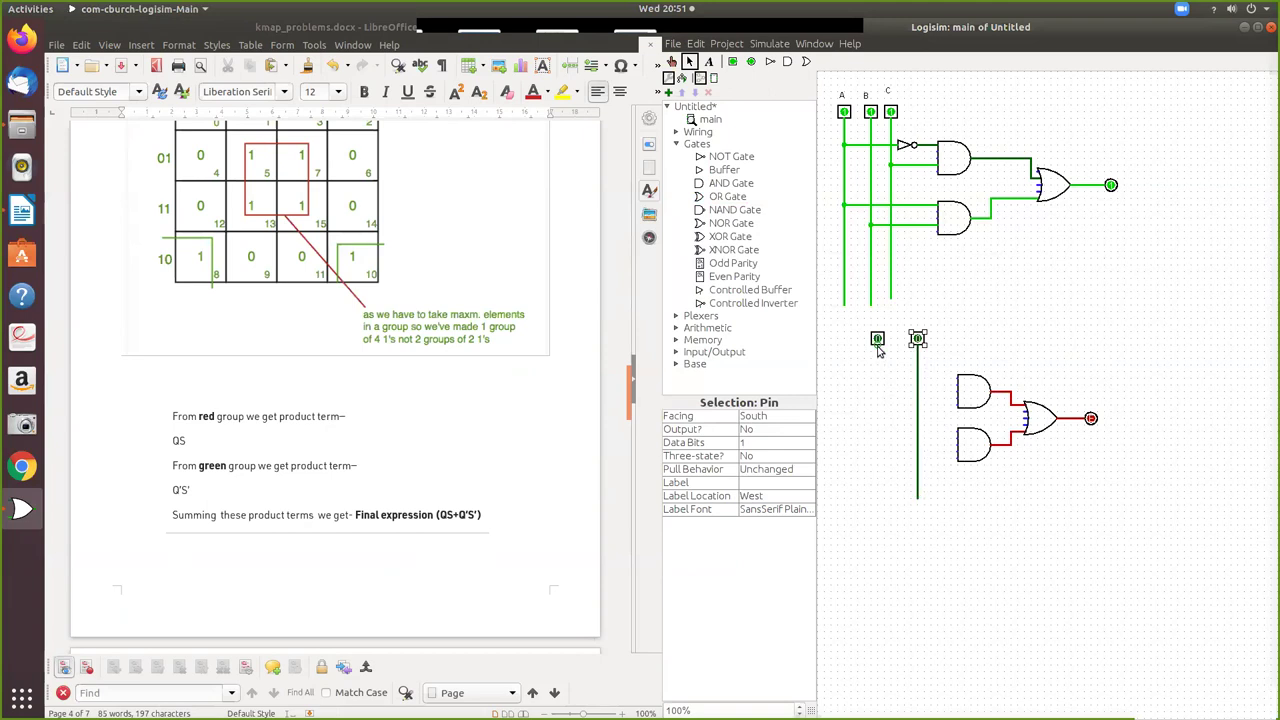
{"action": "left_click_drag", "start_coordinate": [878, 350], "coordinate": [883, 512]}
Label the left input pin Q and the right input pin S.
{"action": "left_click", "coordinate": [708, 62]}
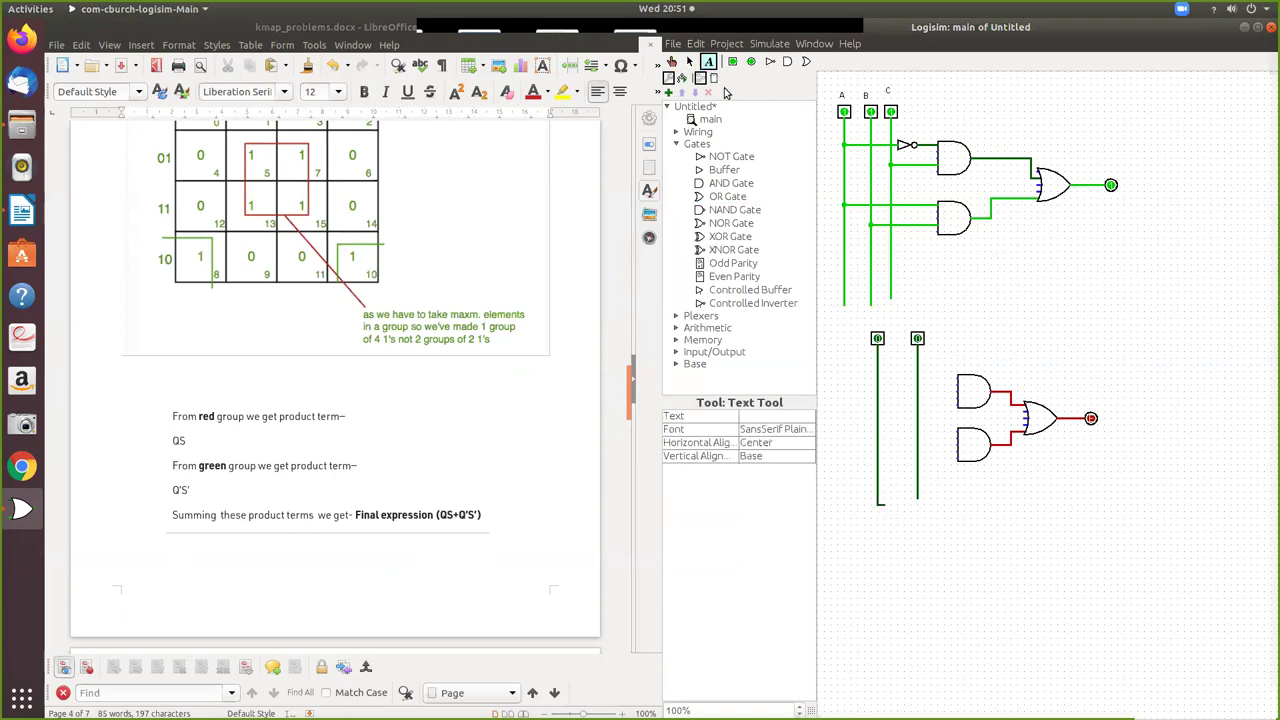
{"action": "left_click", "coordinate": [878, 328]}
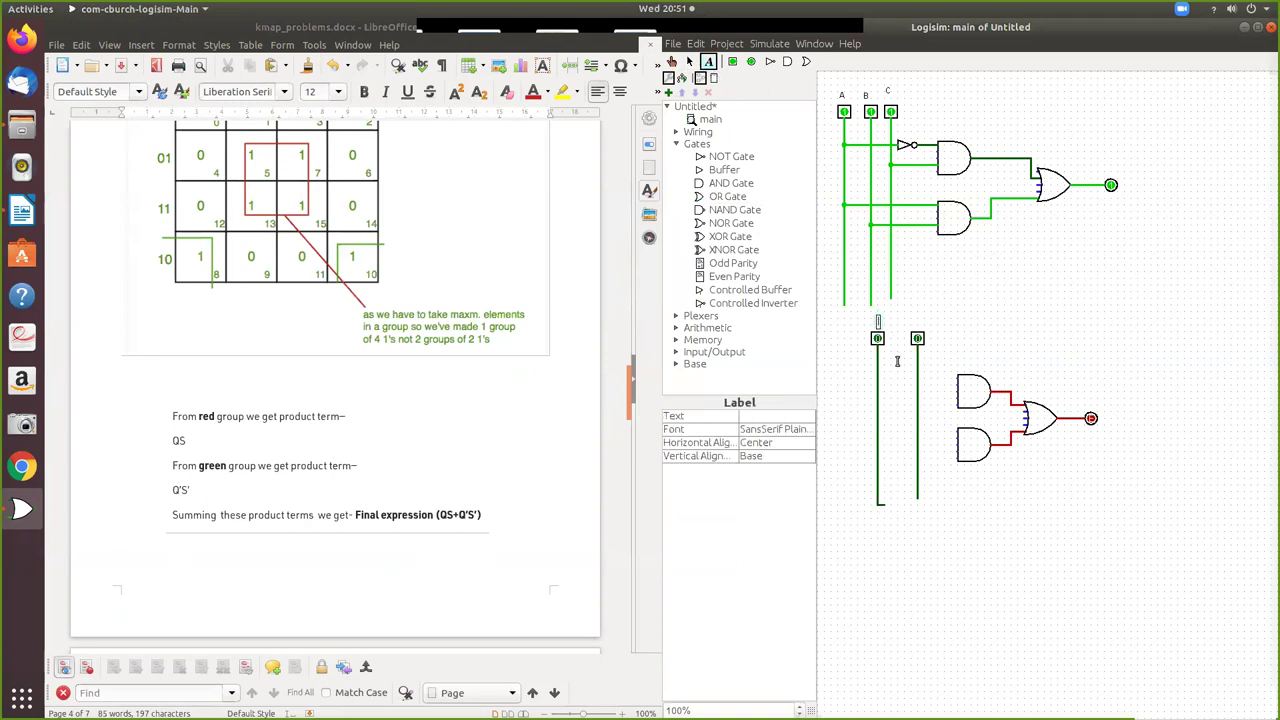
{"action": "type", "text": "Q"}
{"action": "left_click", "coordinate": [917, 318]}
{"action": "type", "text": "S"}
{"action": "left_click", "coordinate": [689, 62]}
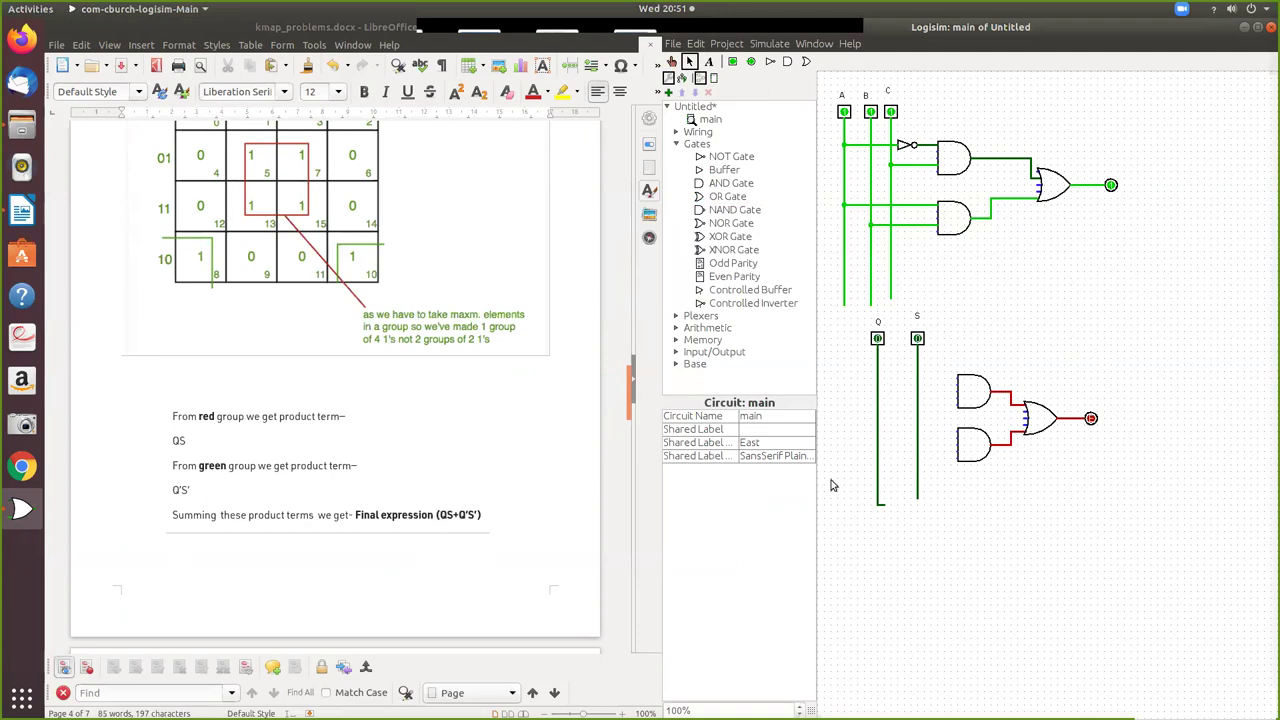
Branch the Q line toward the upper AND gate and place two NOT gates before the lower AND.
{"action": "mouse_move", "coordinate": [878, 379]}
{"action": "left_mouse_down"}
{"action": "mouse_move", "coordinate": [958, 379]}
{"action": "mouse_move", "coordinate": [932, 407]}
{"action": "mouse_move", "coordinate": [958, 407]}
{"action": "left_mouse_up"}
{"action": "left_click", "coordinate": [725, 158]}
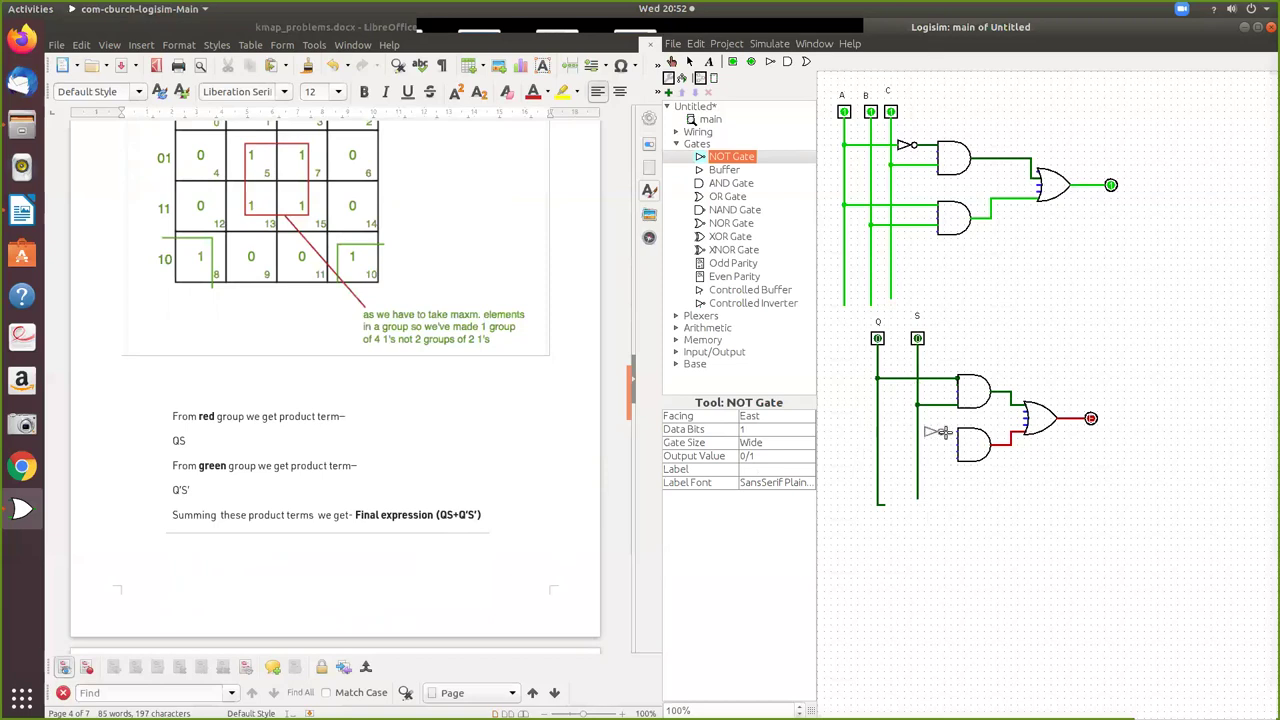
{"action": "left_click", "coordinate": [940, 432]}
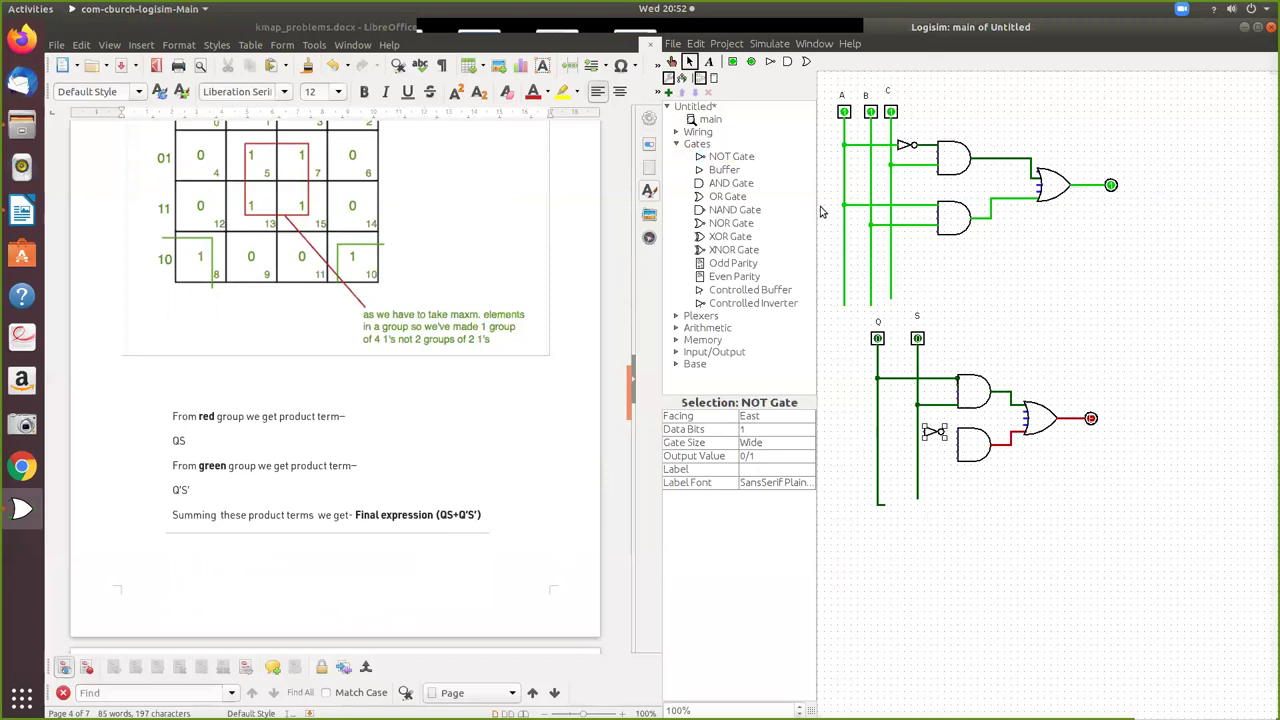
{"action": "left_click", "coordinate": [734, 160]}
{"action": "left_click", "coordinate": [944, 459]}
Connect the NOT gates to the lower AND gate and wire their inputs to Q and S.
{"action": "left_click", "coordinate": [946, 462]}
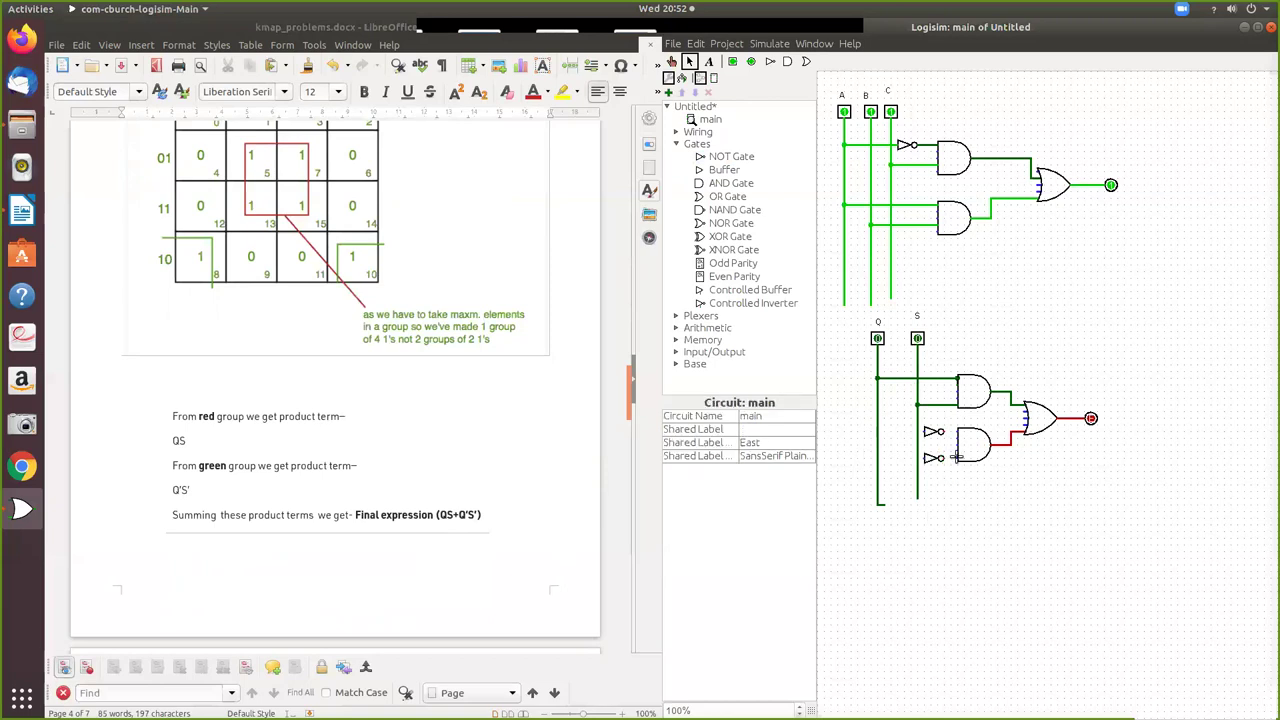
{"action": "left_click_drag", "start_coordinate": [946, 462], "coordinate": [958, 460]}
{"action": "left_click_drag", "start_coordinate": [926, 432], "coordinate": [880, 435]}
{"action": "left_click_drag", "start_coordinate": [926, 459], "coordinate": [918, 459]}
Add blank lines after the final expression line, before POS FORM.
{"action": "scroll", "coordinate": [430, 597], "scroll_direction": "down", "scroll_amount": 5}
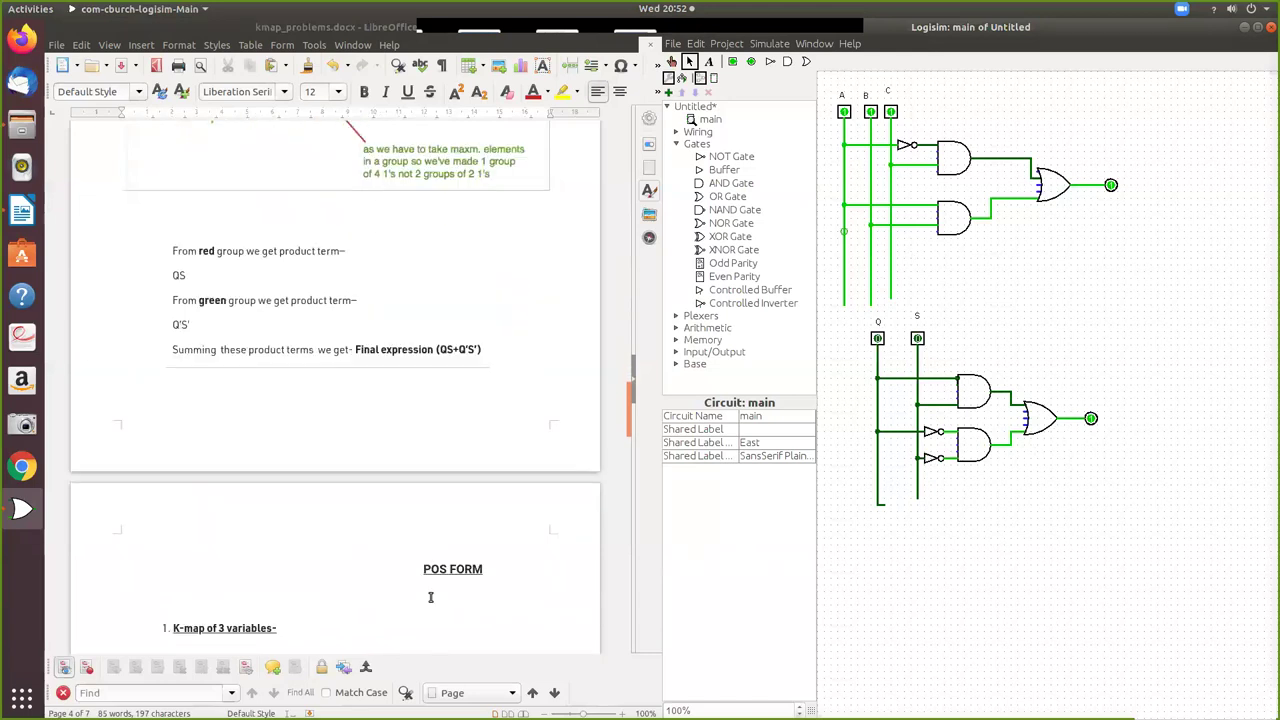
{"action": "left_click", "coordinate": [509, 262]}
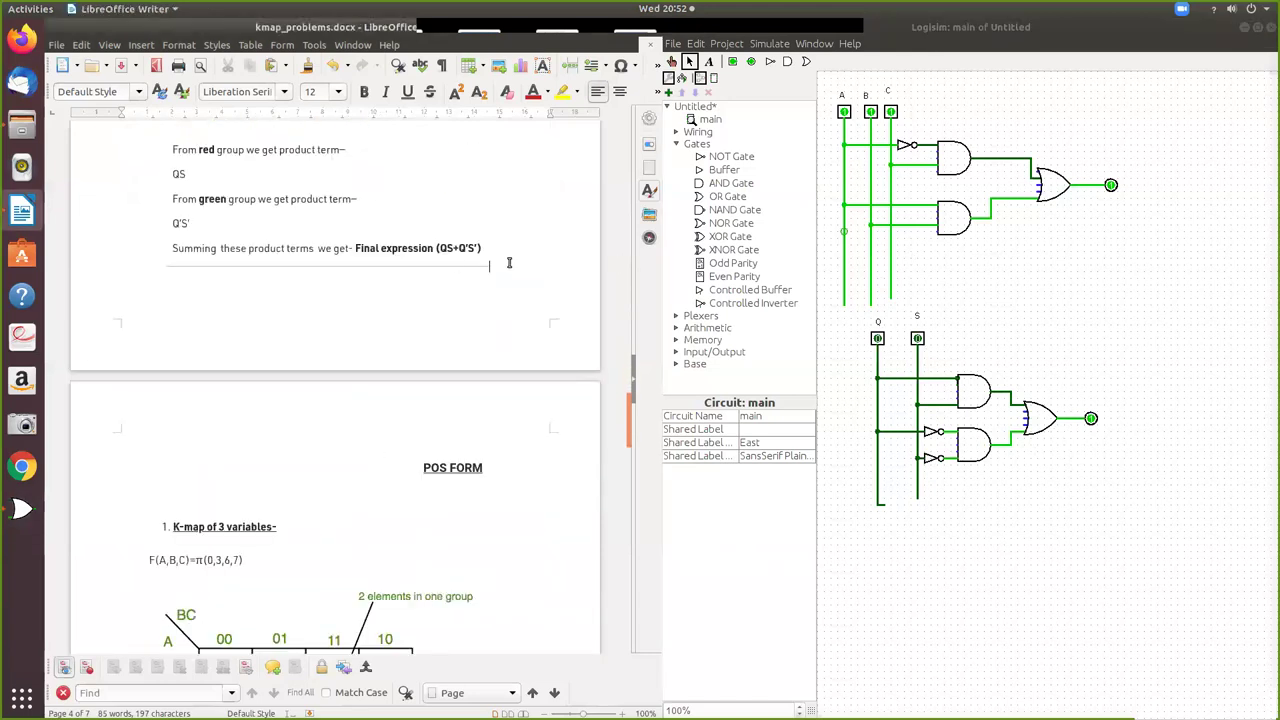
{"action": "key", "text": "Return"}
{"action": "key", "text": "Return"}
{"action": "key", "text": "Return"}
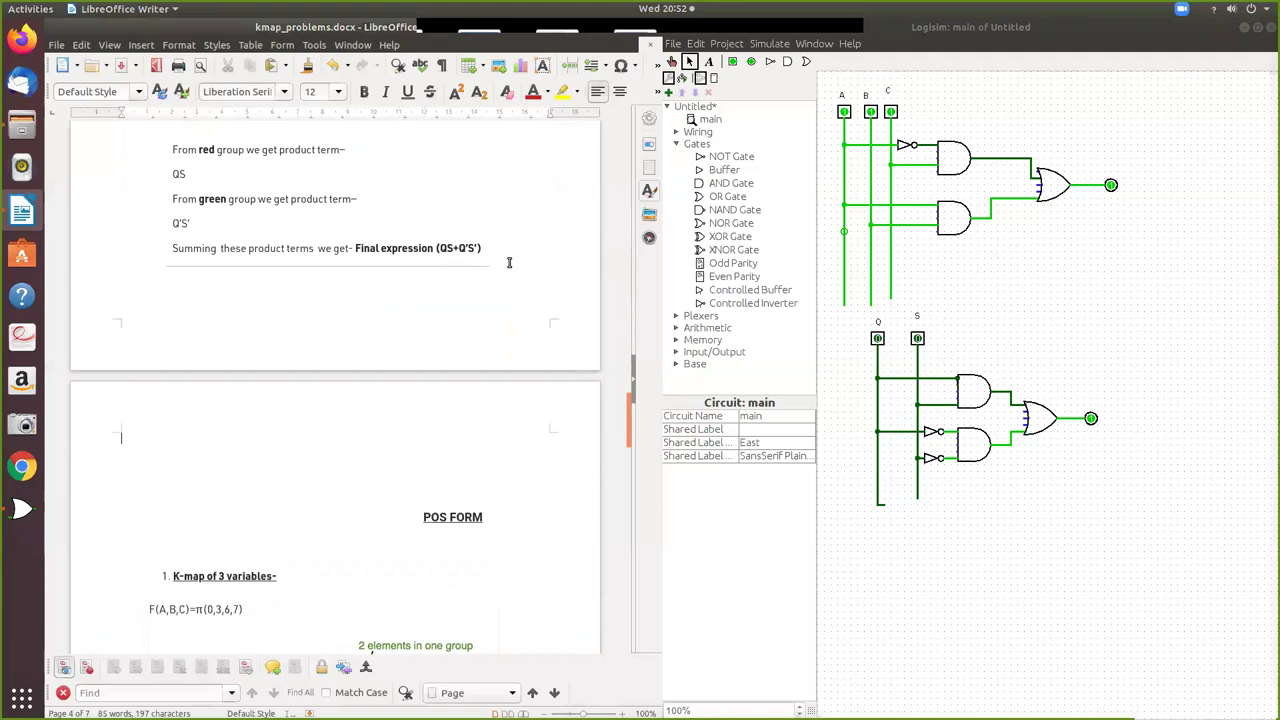
{"action": "key", "text": "Return"}
{"action": "key", "text": "Return"}
{"action": "key", "text": "Return"}
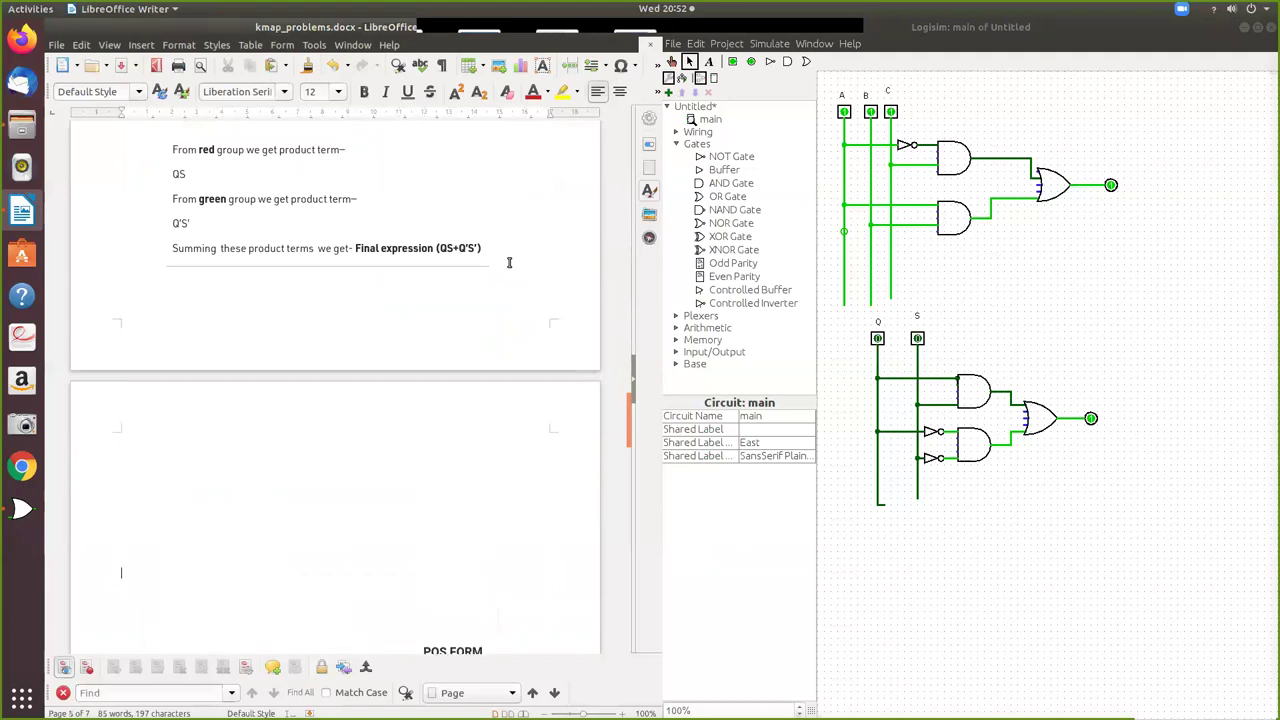
{"action": "left_click", "coordinate": [161, 455]}
Insert a 5-column, 8-row table on the blank line.
{"action": "left_click", "coordinate": [251, 45]}
{"action": "left_click", "coordinate": [267, 62]}
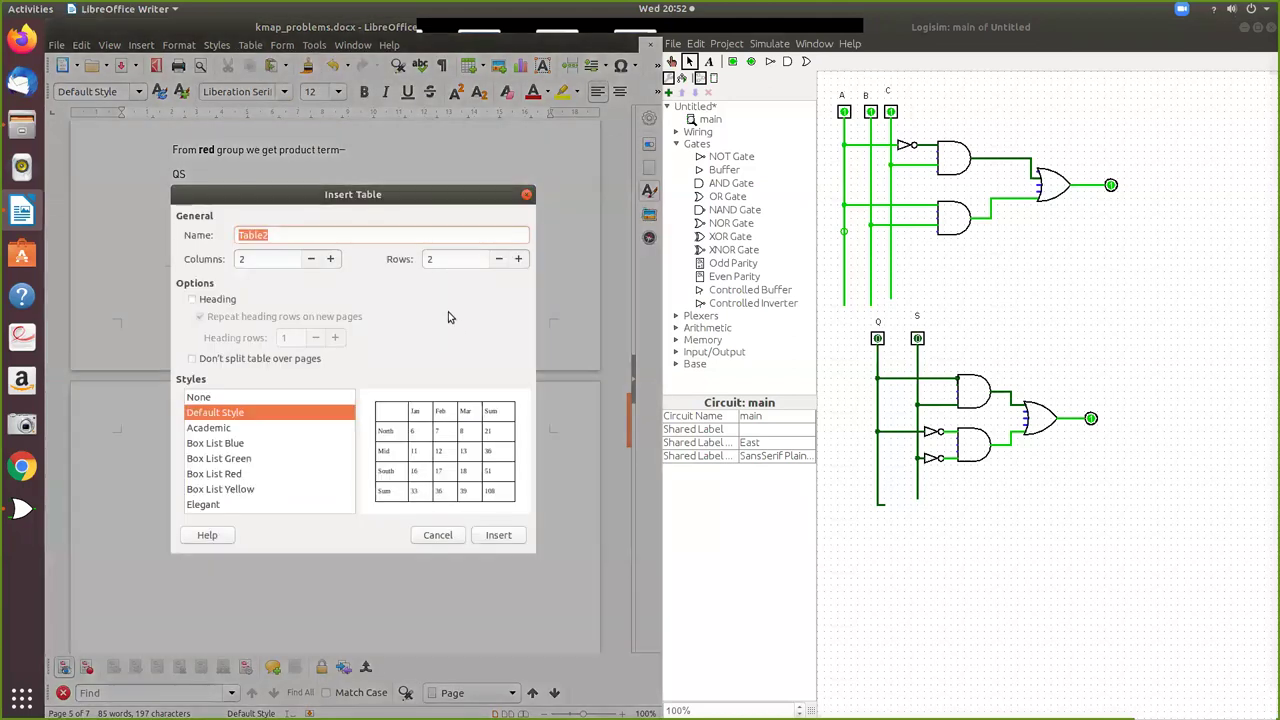
{"action": "left_click", "coordinate": [330, 259]}
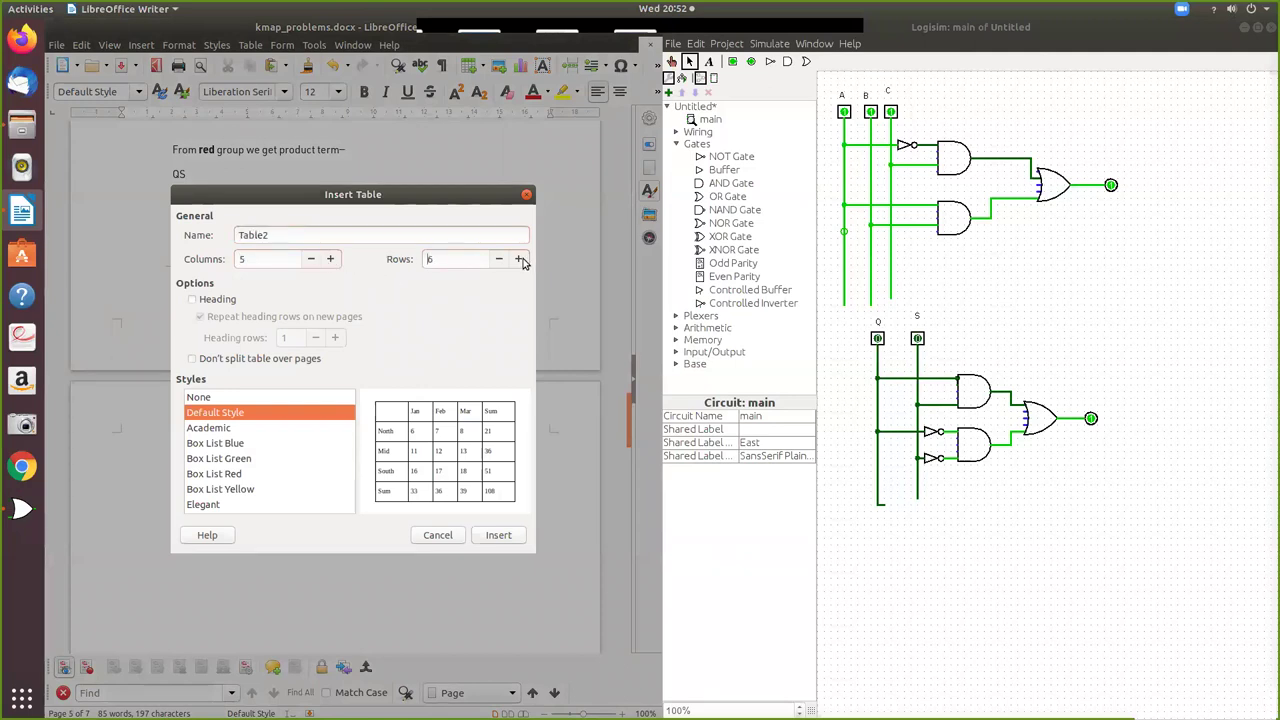
{"action": "left_click", "coordinate": [498, 536]}
{"action": "type", "text": "Q"}
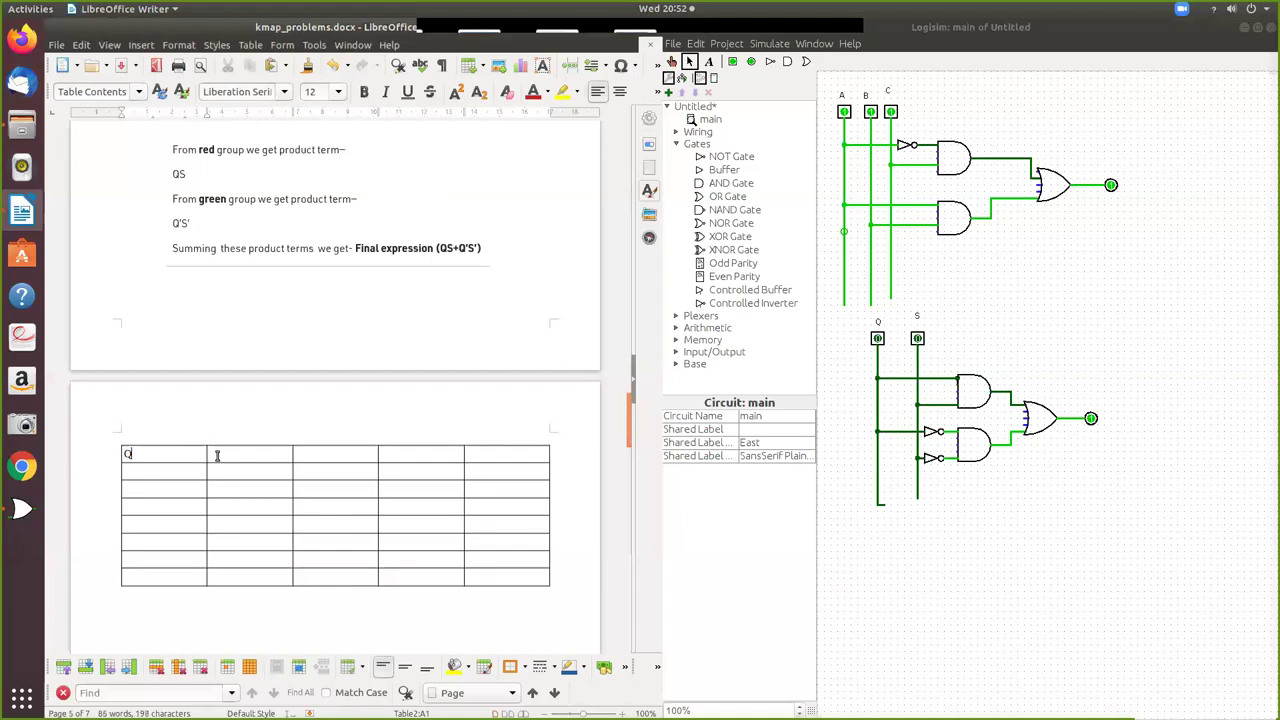
Fill the header row with Q, S, Q', S', QS+Q'S' and begin entering the 0/1 input values.
{"action": "left_click", "coordinate": [232, 452]}
{"action": "left_click", "coordinate": [329, 453]}
{"action": "type", "text": "Q"}
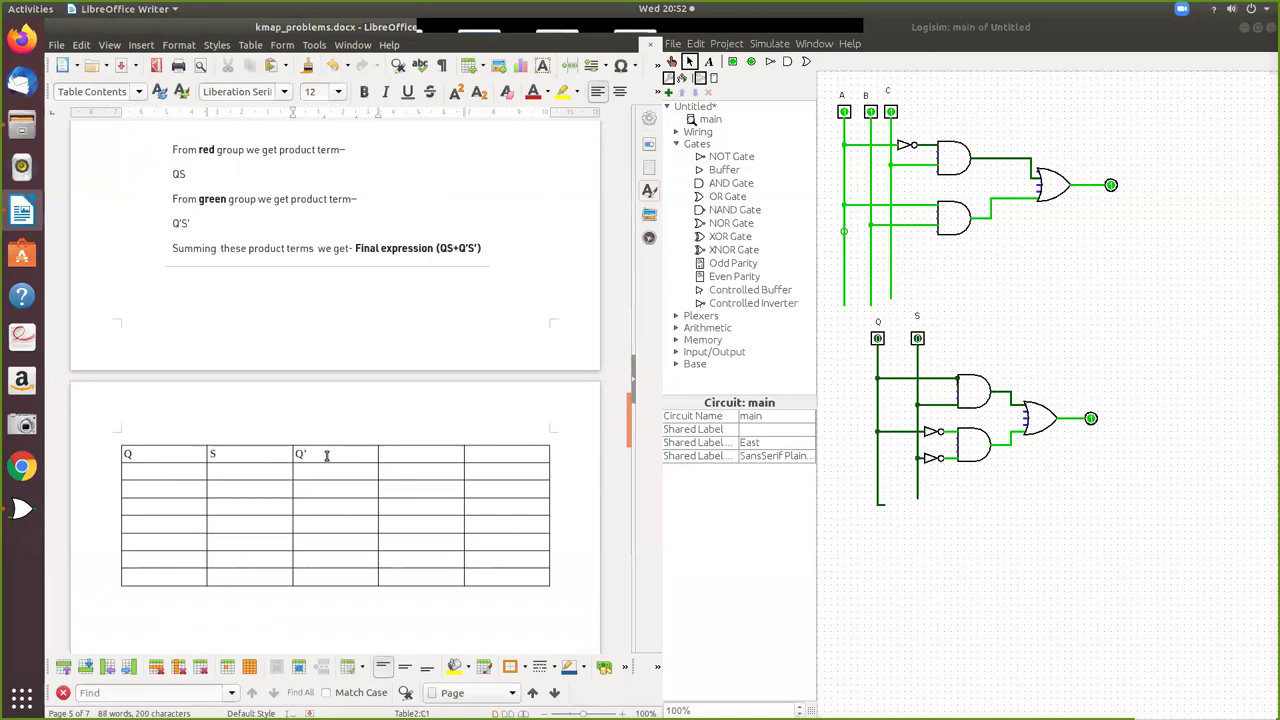
{"action": "type", "text": "S+Q'S"}
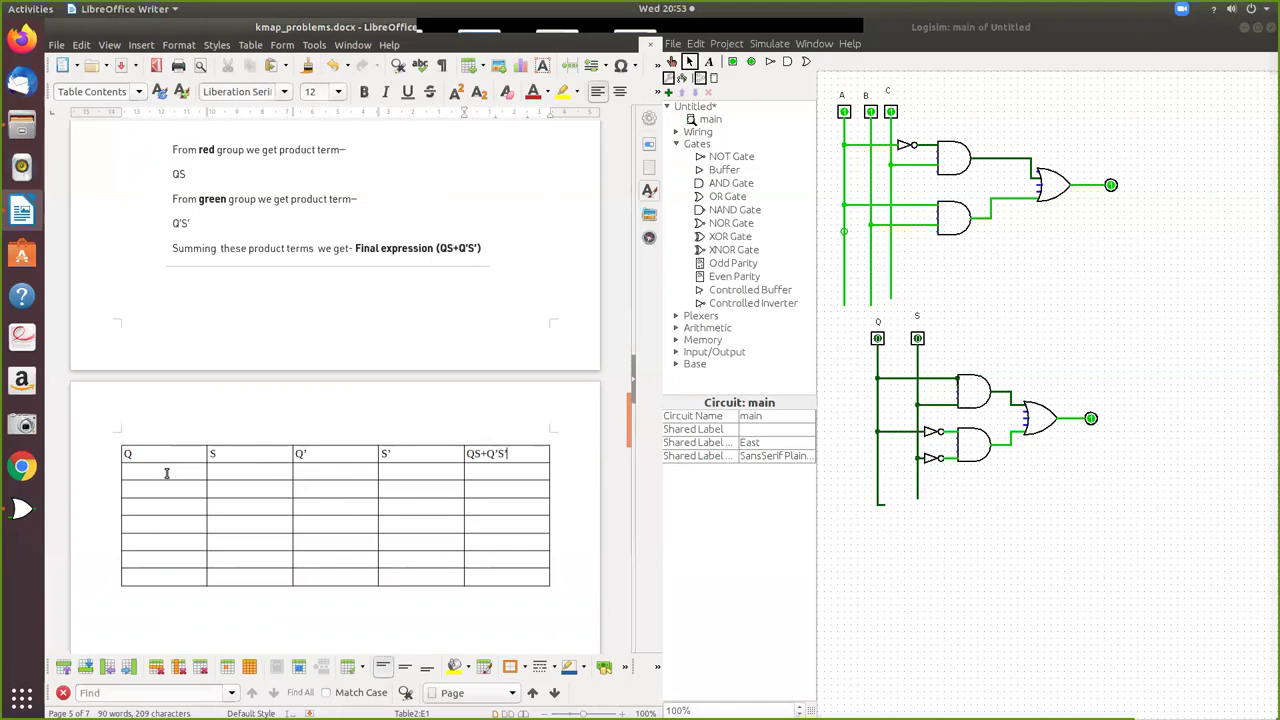
{"action": "type", "text": "0"}
Complete the remaining Q, S, Q' and S' values in the truth table rows.
{"action": "key", "text": "Tab"}
{"action": "type", "text": "0"}
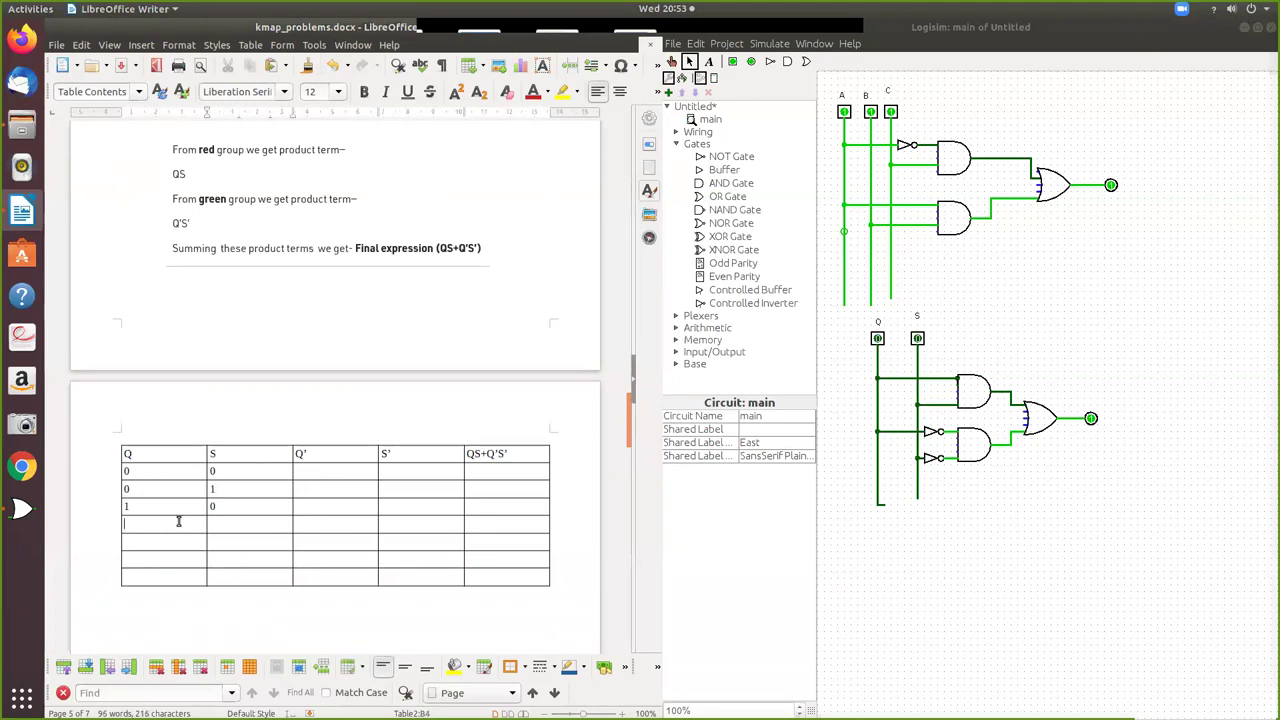
{"action": "type", "text": "1"}
{"action": "type", "text": "1"}
{"action": "key", "text": "Down"}
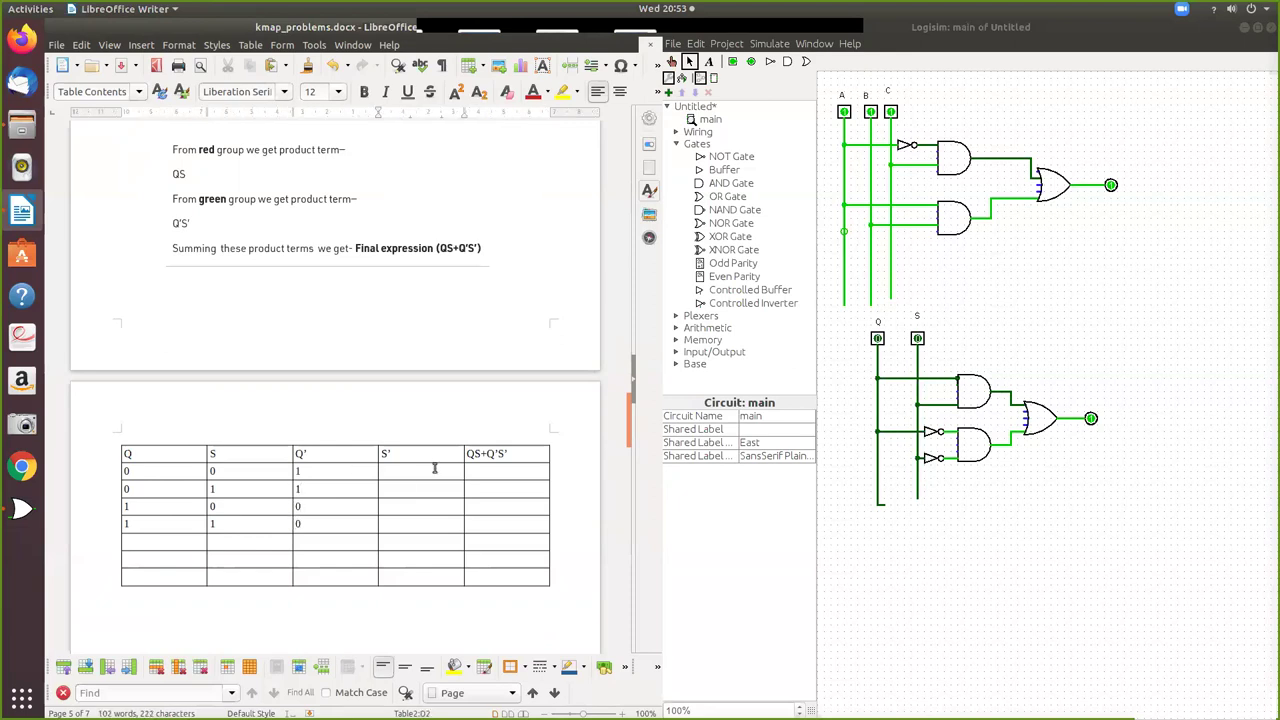
{"action": "key", "text": "Down"}
{"action": "type", "text": "0"}
{"action": "key", "text": "Down"}
{"action": "type", "text": "0"}
Fill the QS+Q'S' column so it reads 1, 0, 0, 1.
{"action": "left_click", "coordinate": [489, 484]}
{"action": "type", "text": "0"}
{"action": "key", "text": "Down"}
{"action": "type", "text": "1"}
{"action": "key", "text": "Down"}
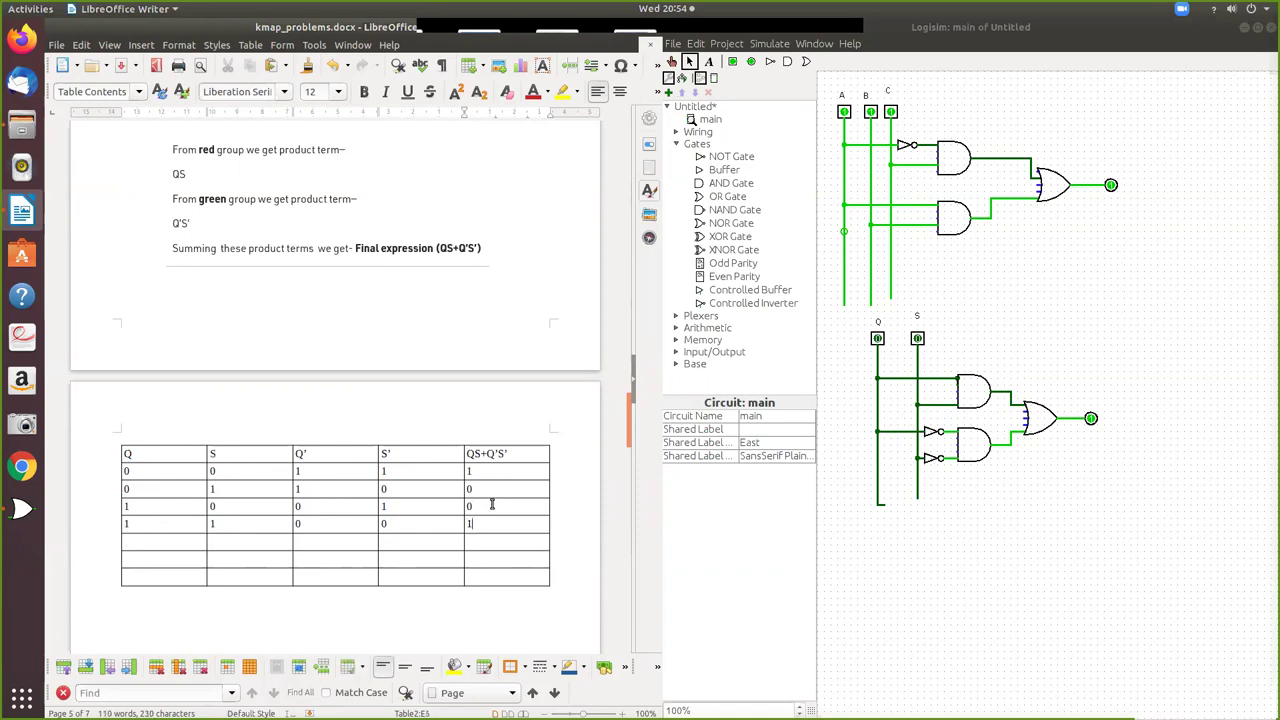
Toggle the Q and S pins through their combinations, ending at Q=1, S=1 with the output lit.
{"action": "left_click", "coordinate": [672, 62]}
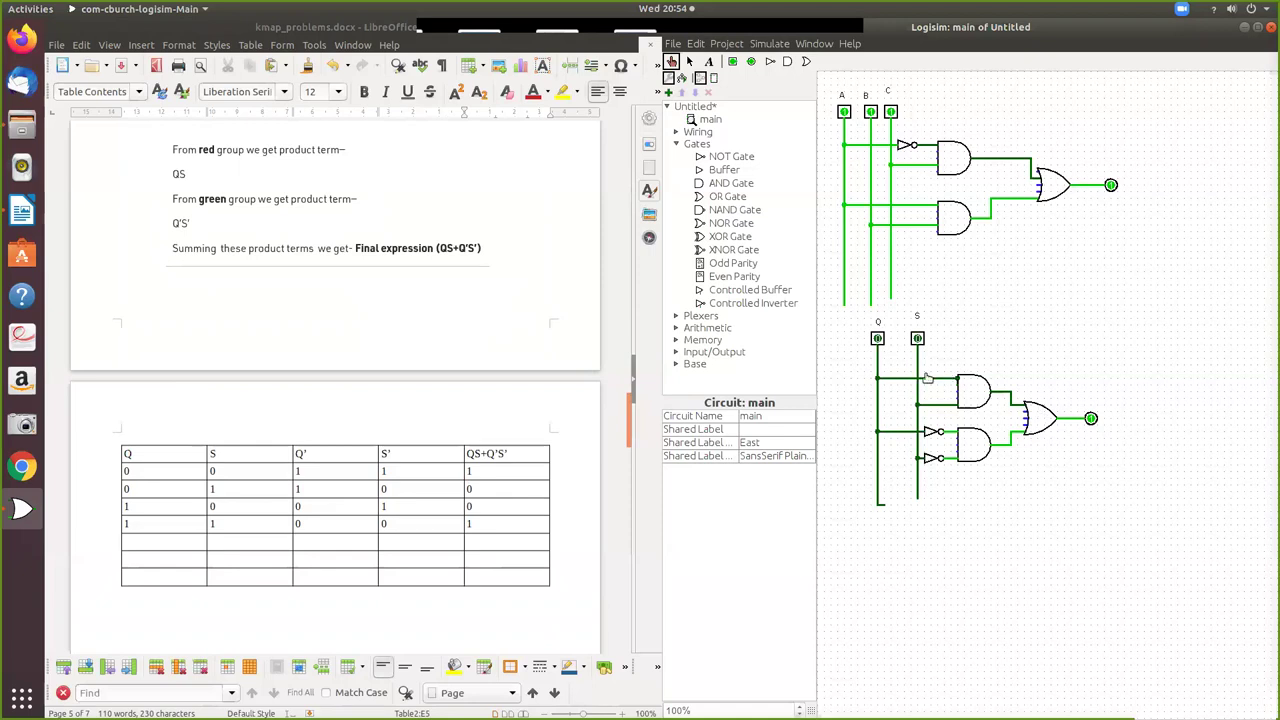
{"action": "left_click", "coordinate": [917, 339]}
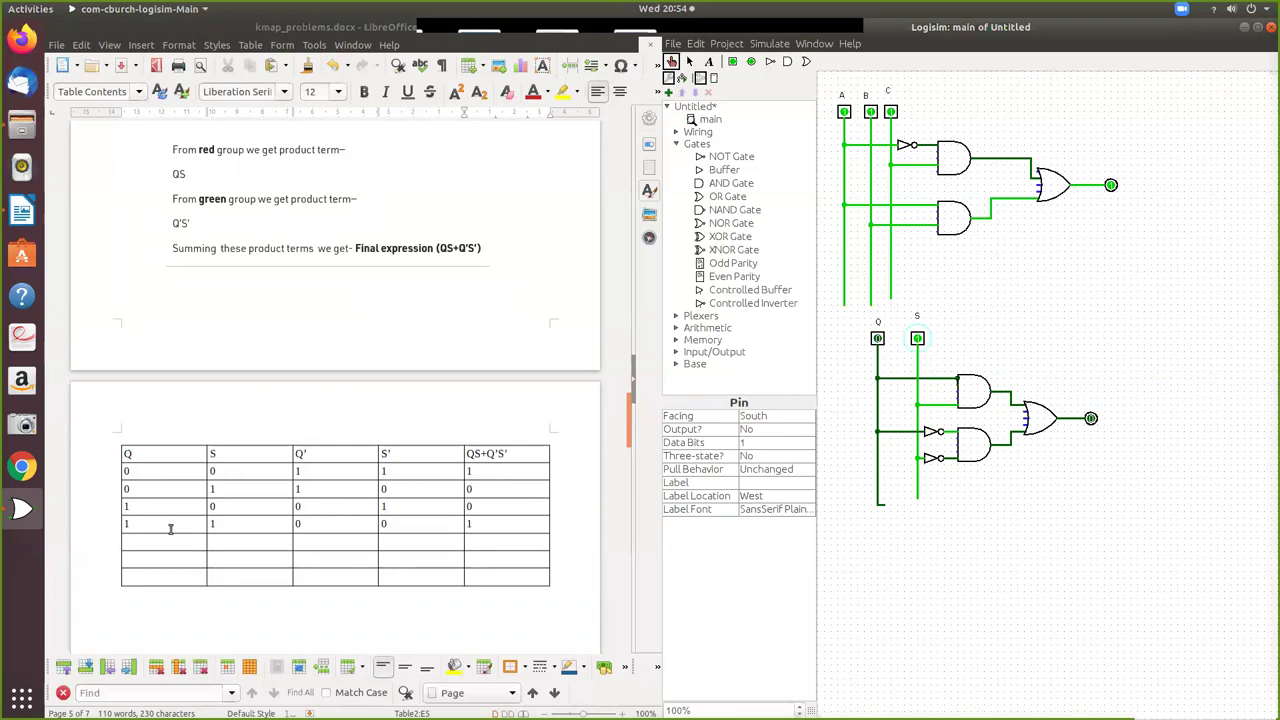
{"action": "left_click", "coordinate": [877, 339]}
{"action": "left_click", "coordinate": [917, 339]}
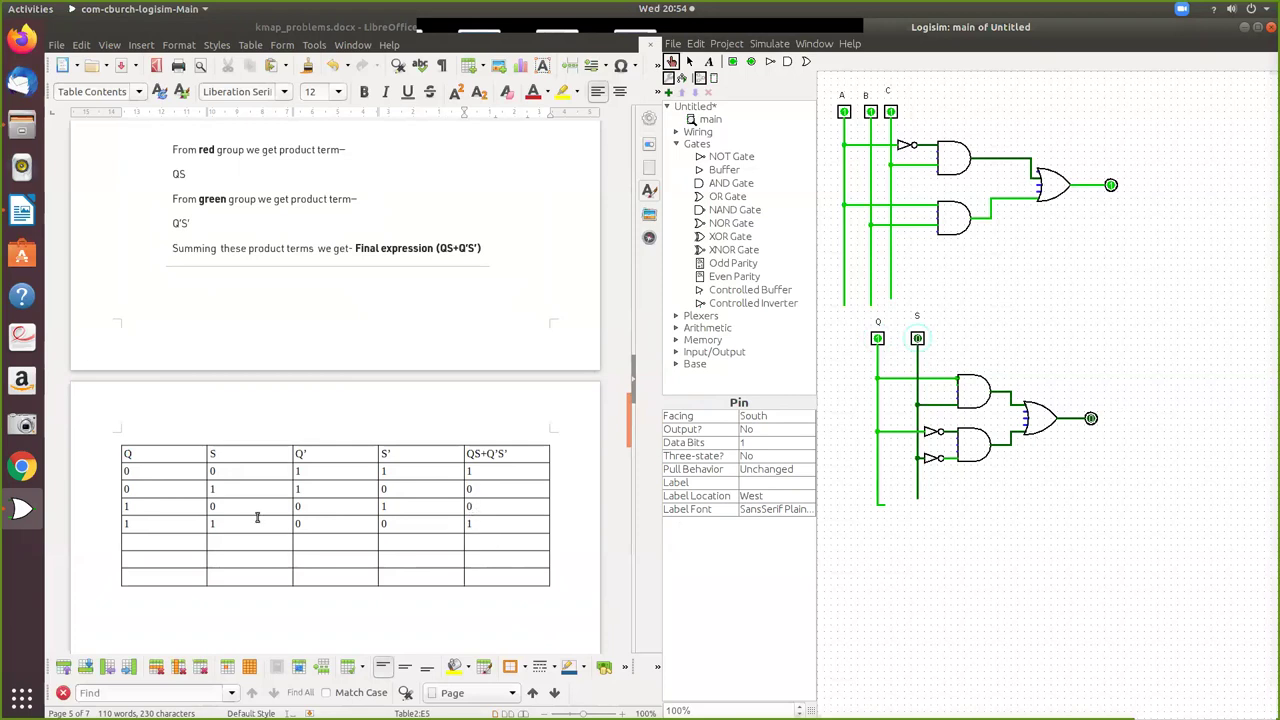
{"action": "left_click", "coordinate": [917, 340]}
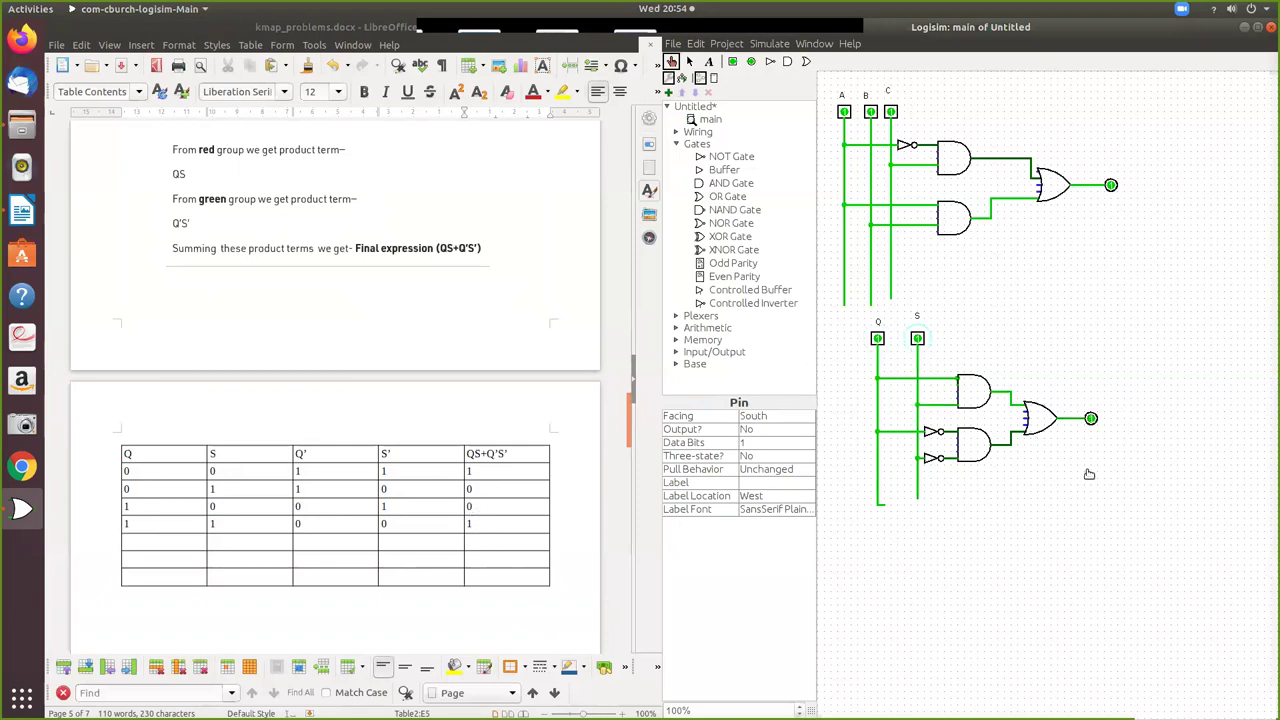